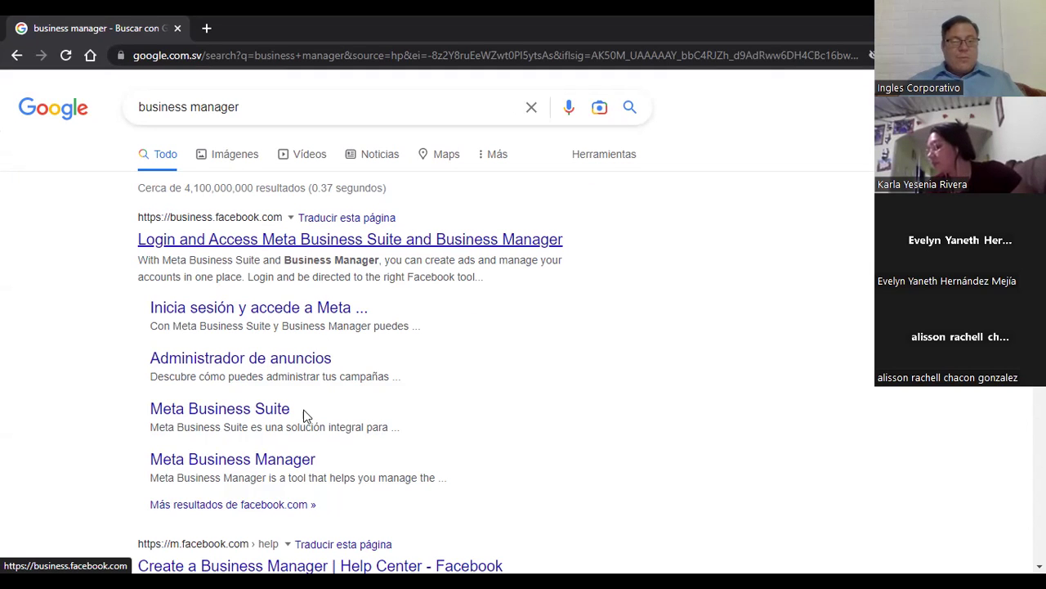
Open Meta Ads Manager from the search results, sign in with the account's phone number and password, and fill in the login code.
{"action": "left_click", "coordinate": [300, 360]}
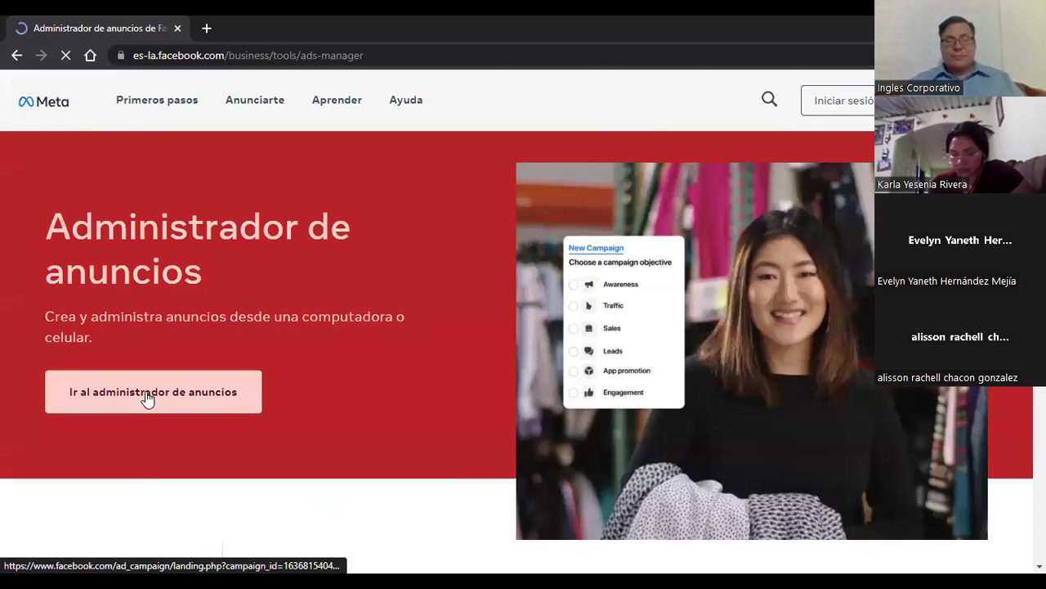
{"action": "left_click", "coordinate": [147, 393]}
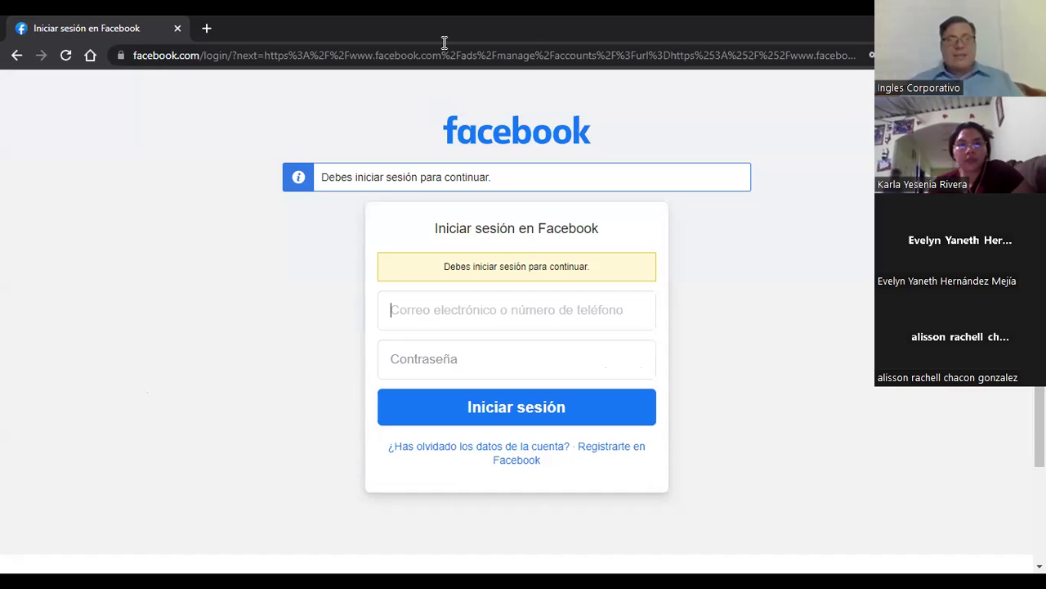
{"action": "left_click", "coordinate": [454, 321]}
{"action": "left_click", "coordinate": [487, 411]}
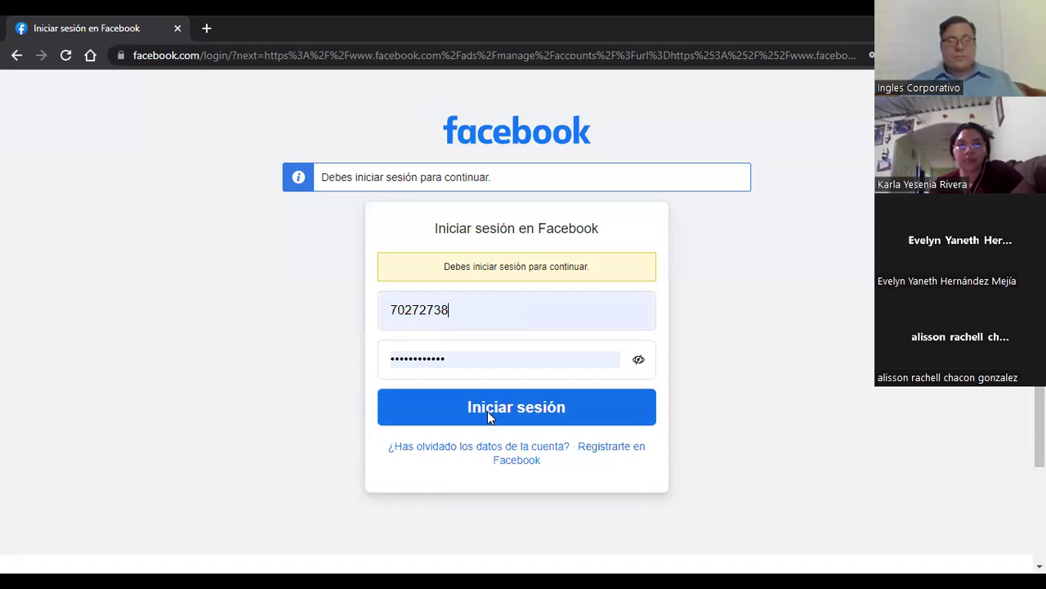
{"action": "left_click", "coordinate": [488, 410]}
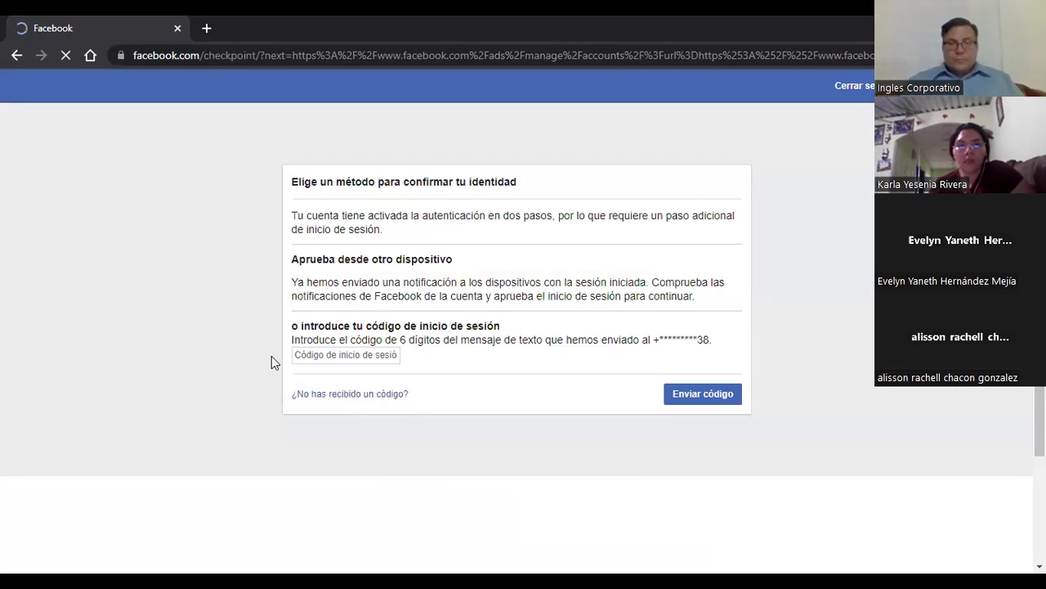
{"action": "left_click", "coordinate": [368, 357]}
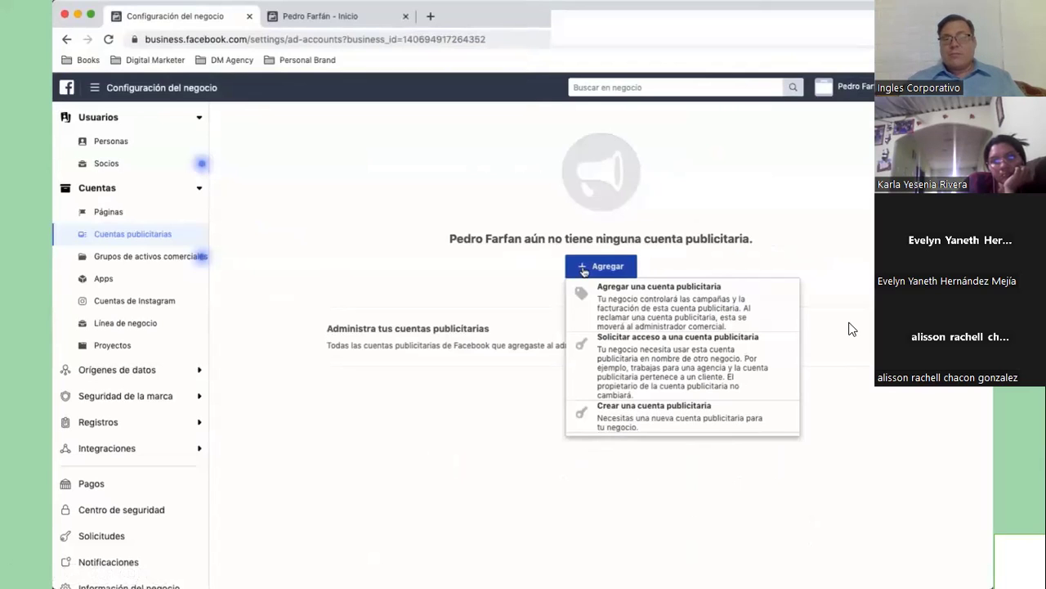
{"action": "left_click", "coordinate": [630, 408]}
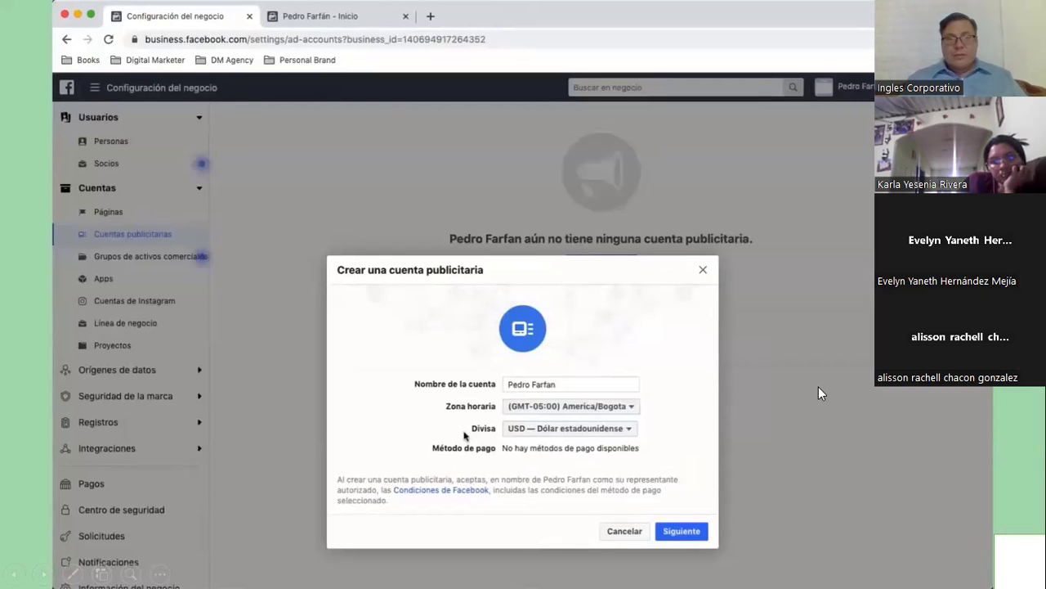
{"action": "key", "text": "alt+Tab"}
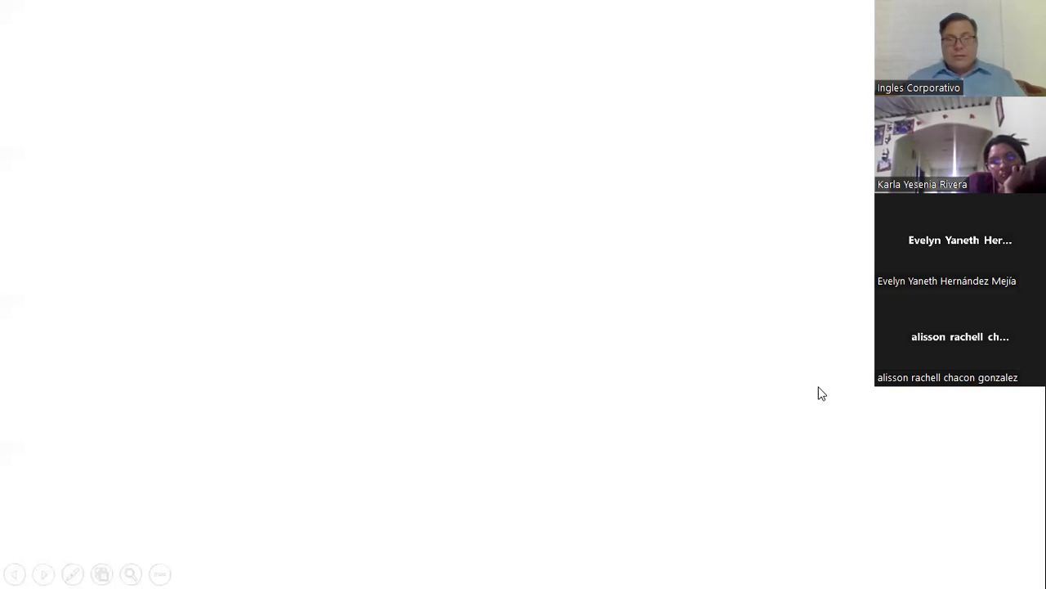
{"action": "left_click", "coordinate": [809, 345]}
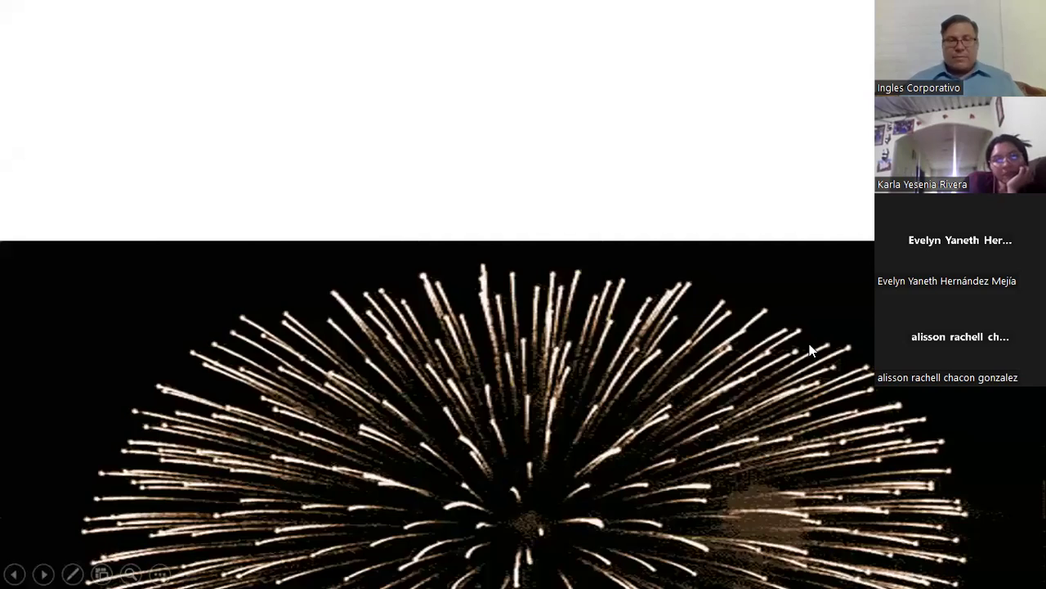
{"action": "left_click", "coordinate": [809, 346]}
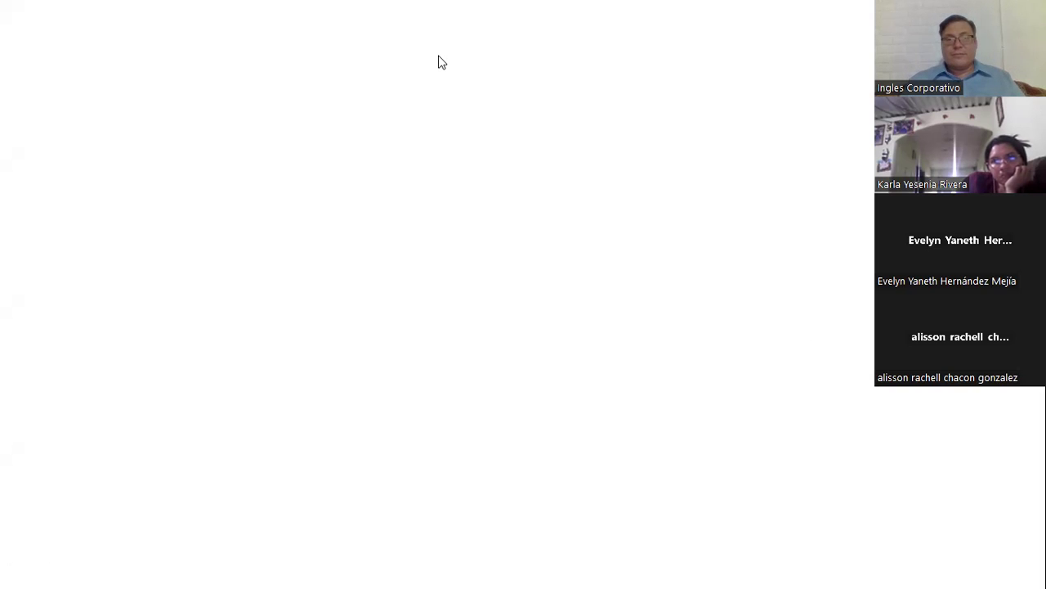
Switch to the browser and open the Escuela Cristiana Maranatha business account from the ad accounts page.
{"action": "left_click", "coordinate": [214, 45]}
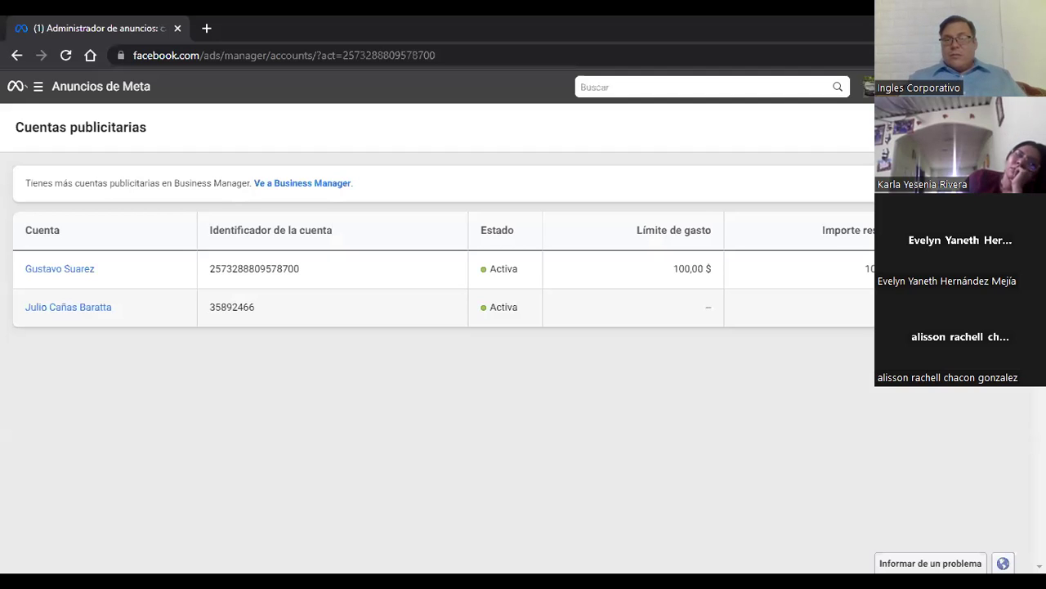
{"action": "left_click", "coordinate": [869, 87]}
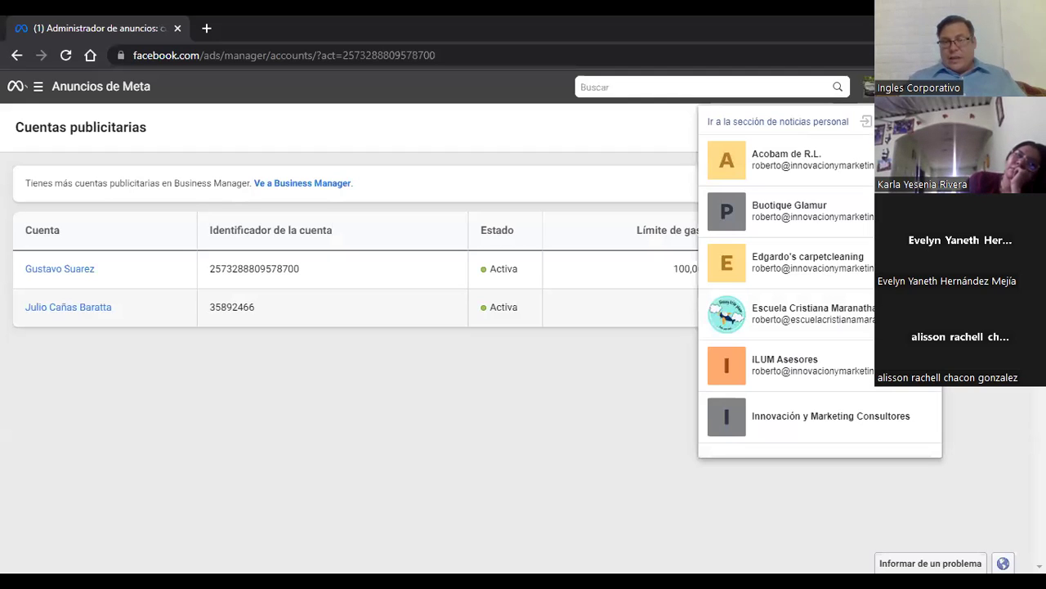
{"action": "left_click", "coordinate": [803, 313]}
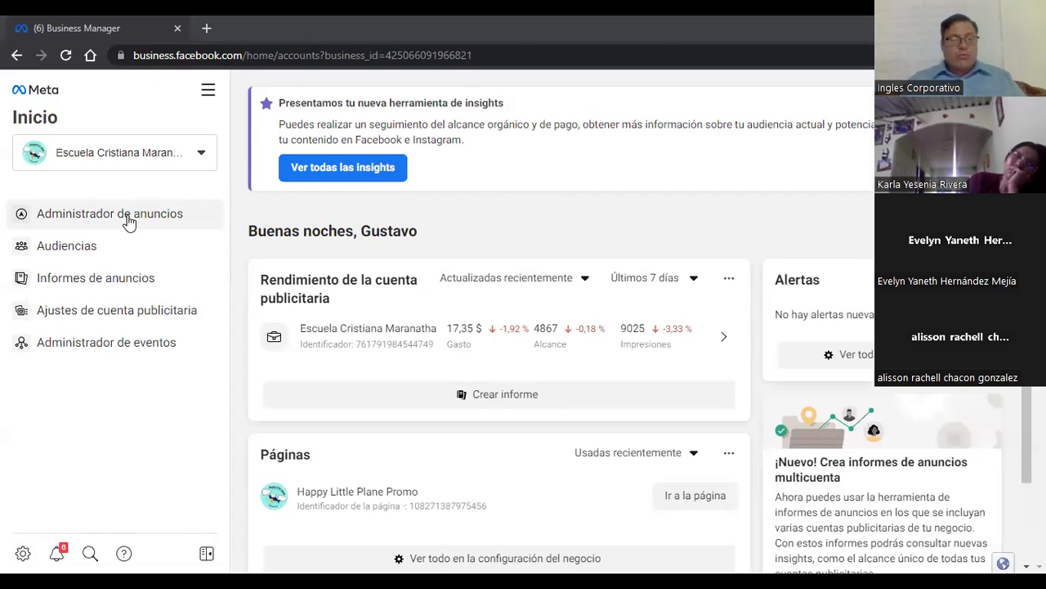
{"action": "left_click", "coordinate": [210, 95]}
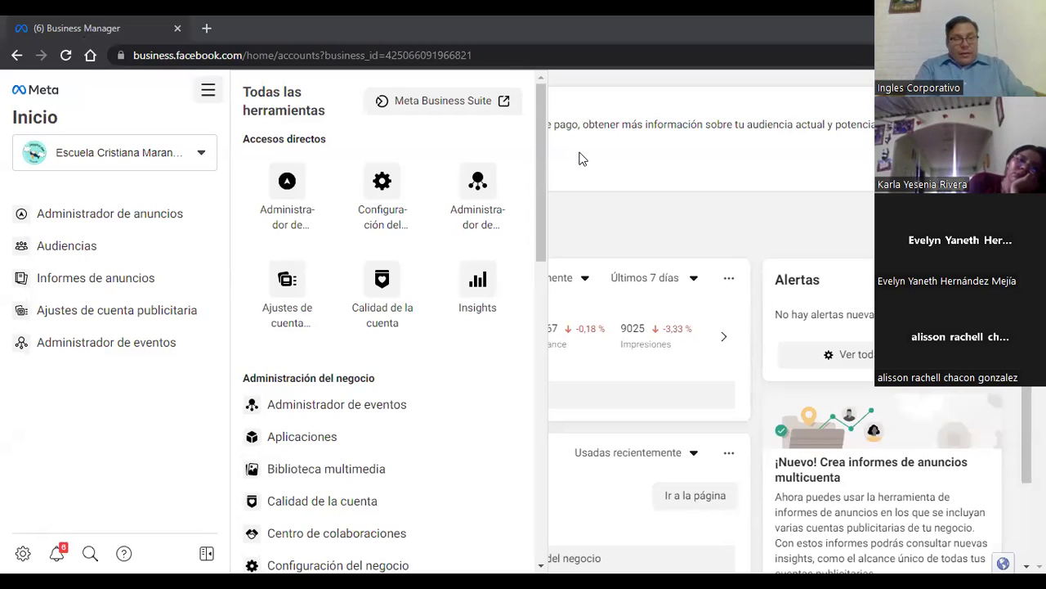
{"action": "left_click", "coordinate": [284, 184]}
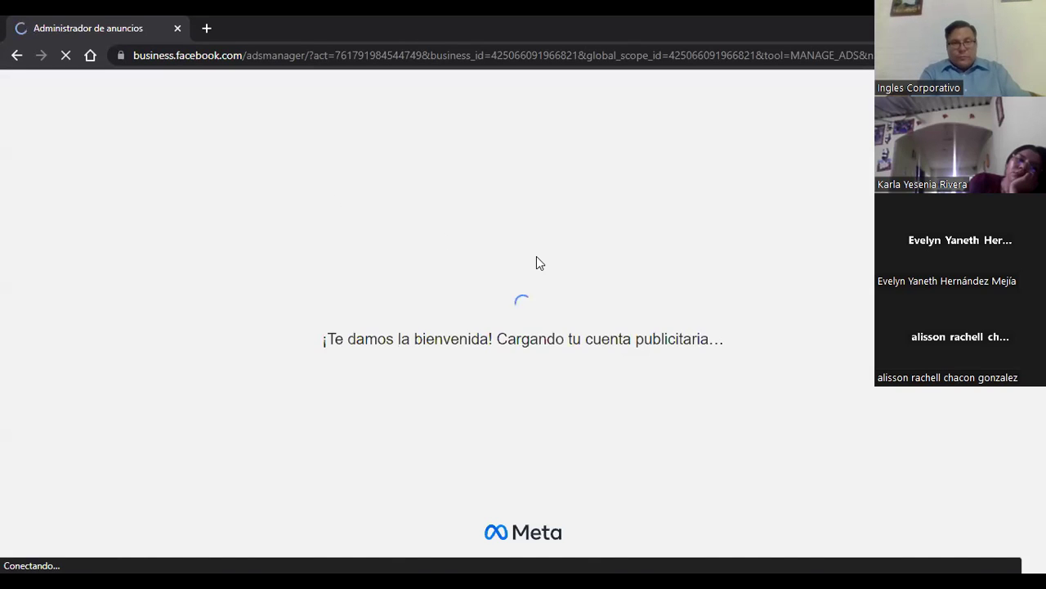
{"action": "left_click", "coordinate": [18, 58]}
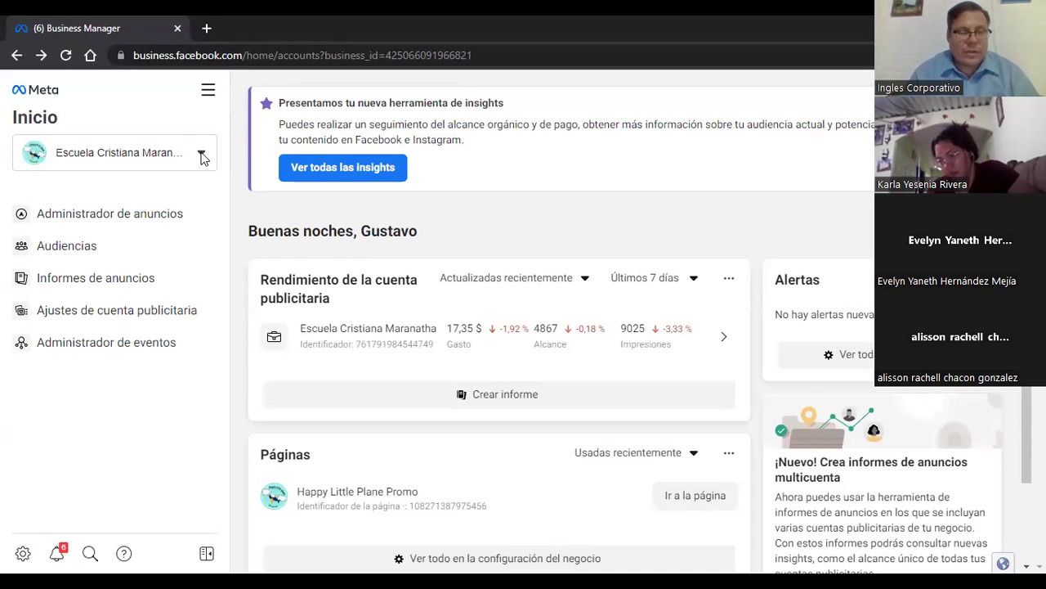
Open the business settings and show the ad accounts of the selected business.
{"action": "left_click", "coordinate": [202, 155]}
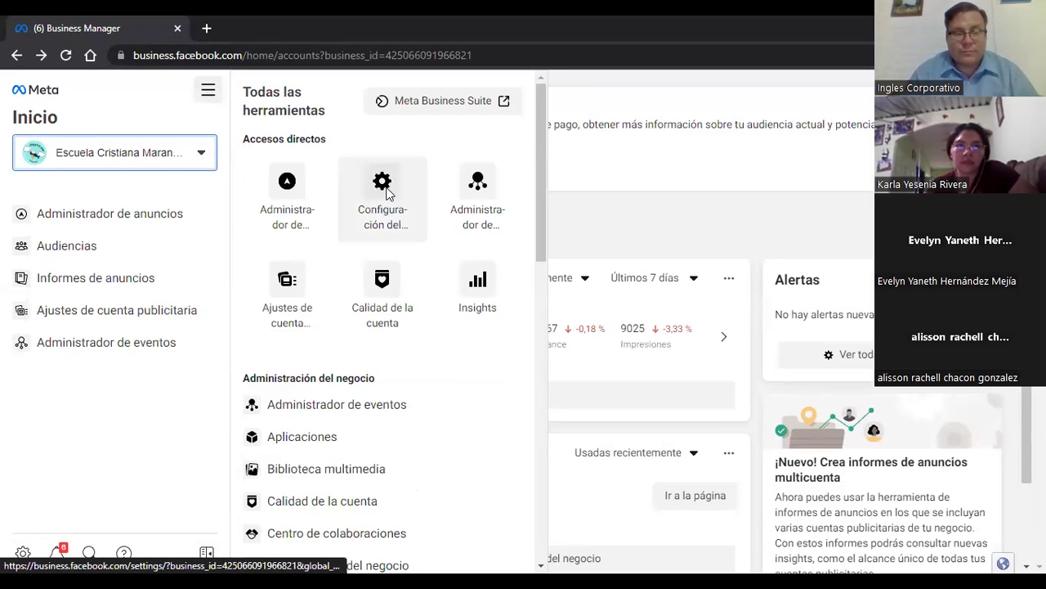
{"action": "left_click", "coordinate": [389, 192]}
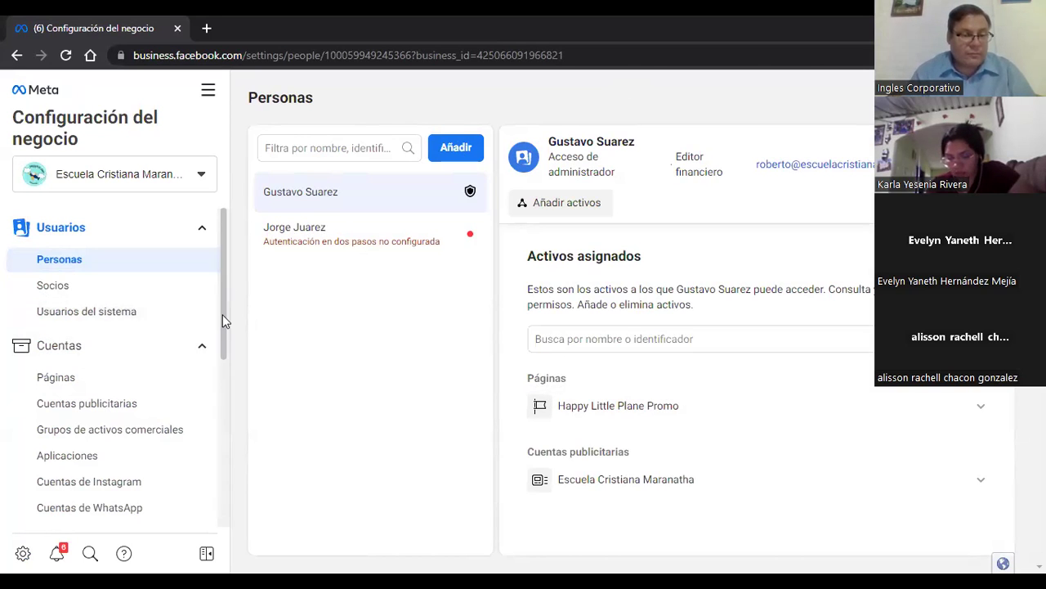
{"action": "scroll", "coordinate": [220, 351], "scroll_direction": "down", "scroll_amount": 2}
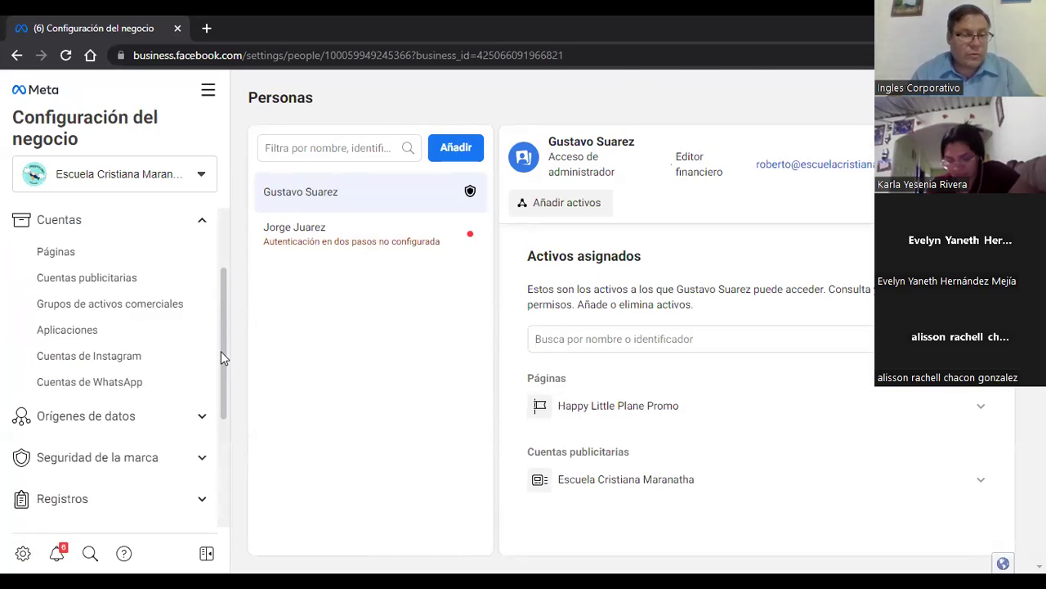
{"action": "left_click", "coordinate": [78, 274]}
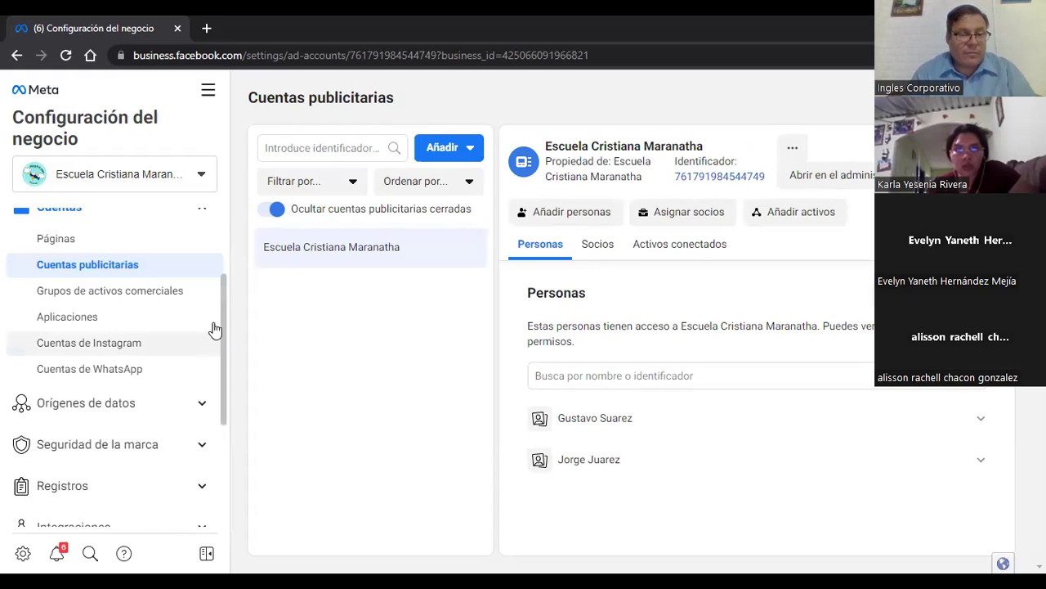
Show the payment methods in the business settings.
{"action": "scroll", "coordinate": [222, 390], "scroll_direction": "down", "scroll_amount": 2}
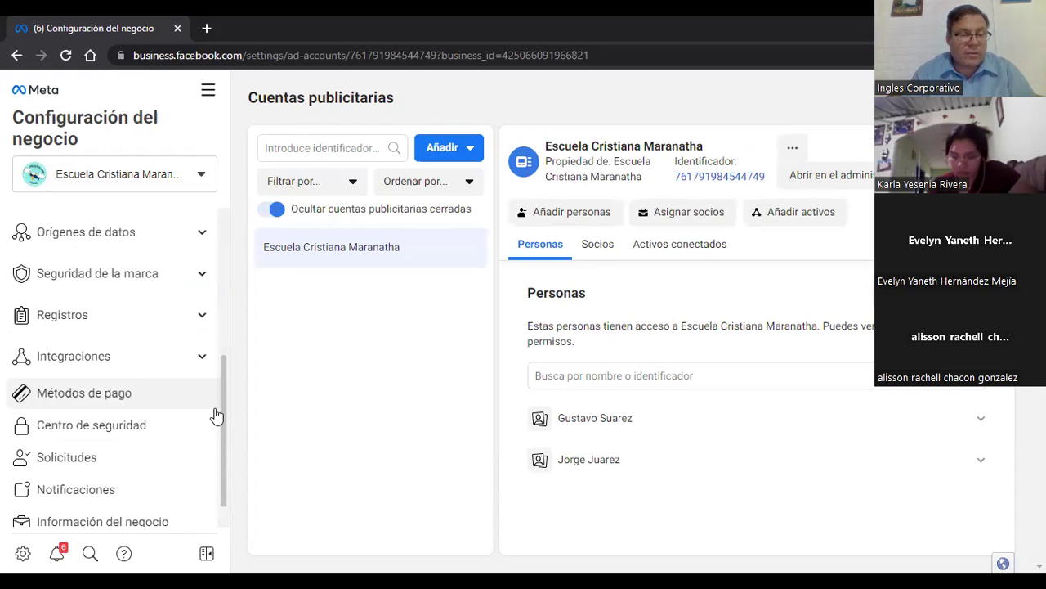
{"action": "scroll", "coordinate": [97, 367], "scroll_direction": "down", "scroll_amount": 1}
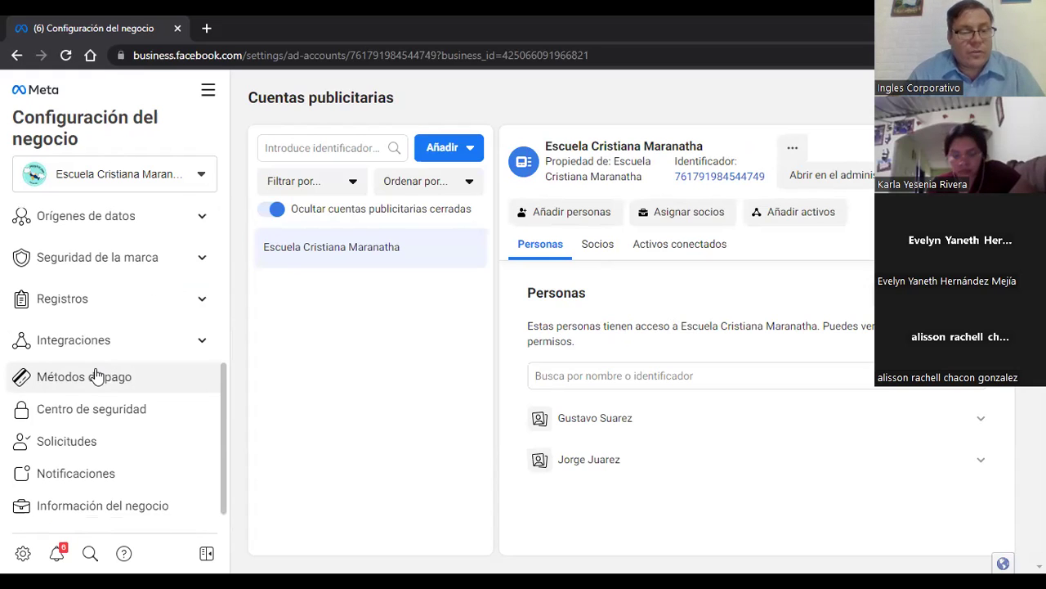
{"action": "left_click", "coordinate": [96, 374]}
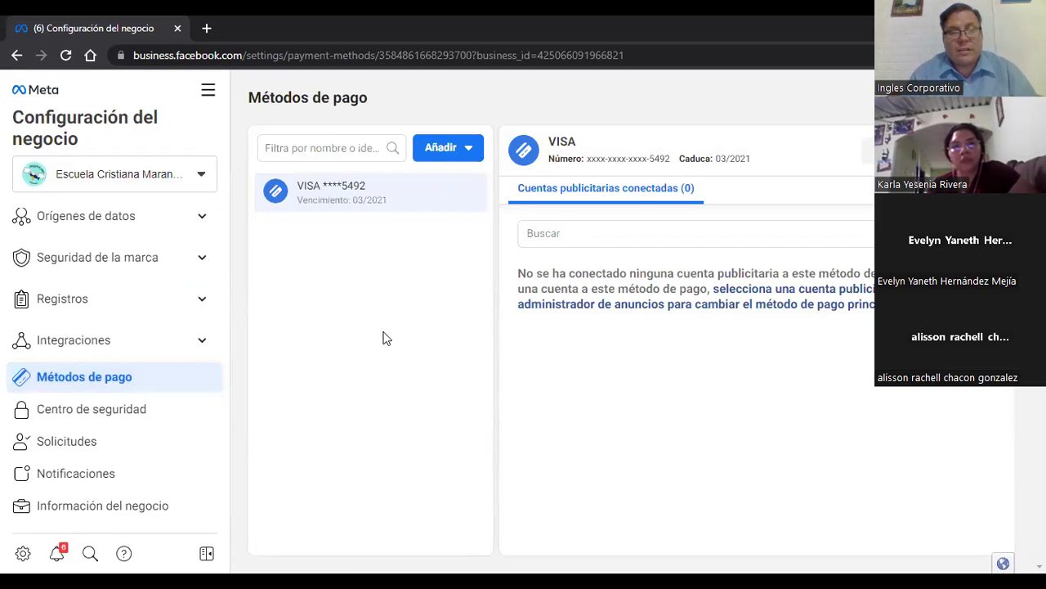
View the form for adding a payment method and close it without saving.
{"action": "left_click", "coordinate": [469, 150]}
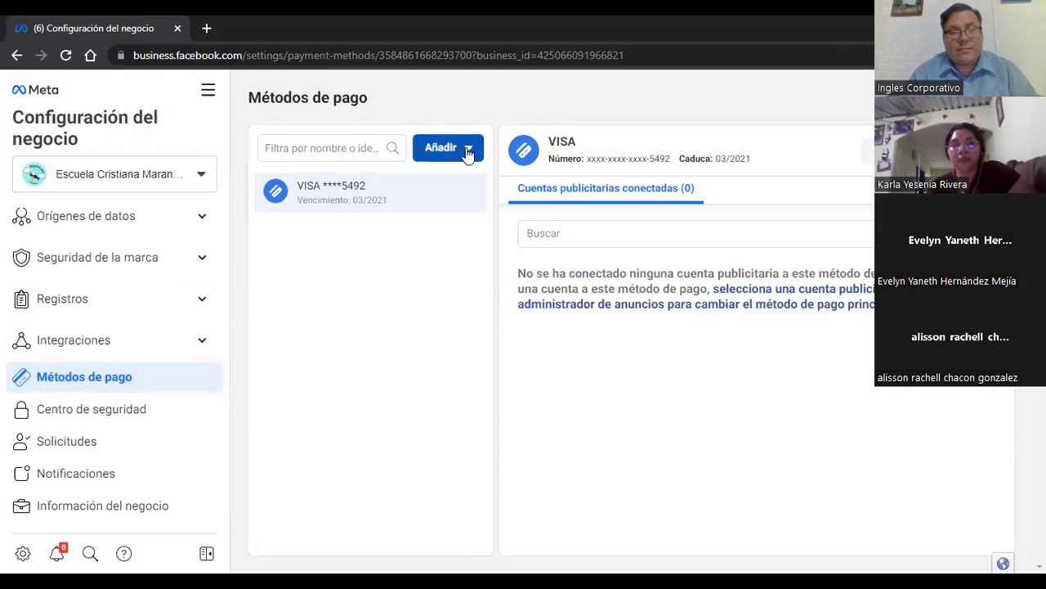
{"action": "left_click", "coordinate": [478, 186]}
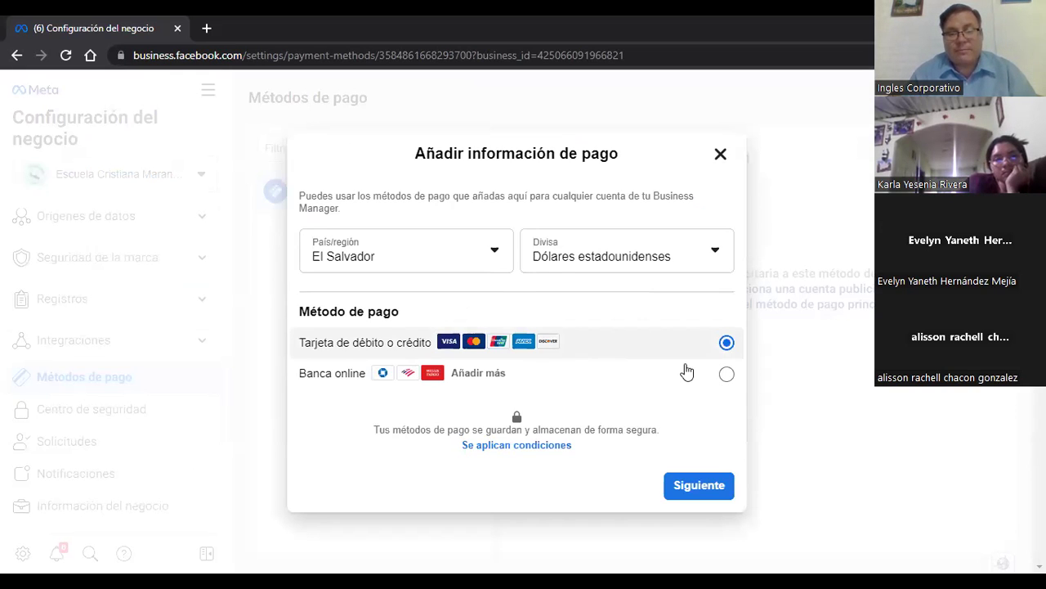
{"action": "left_click", "coordinate": [720, 155]}
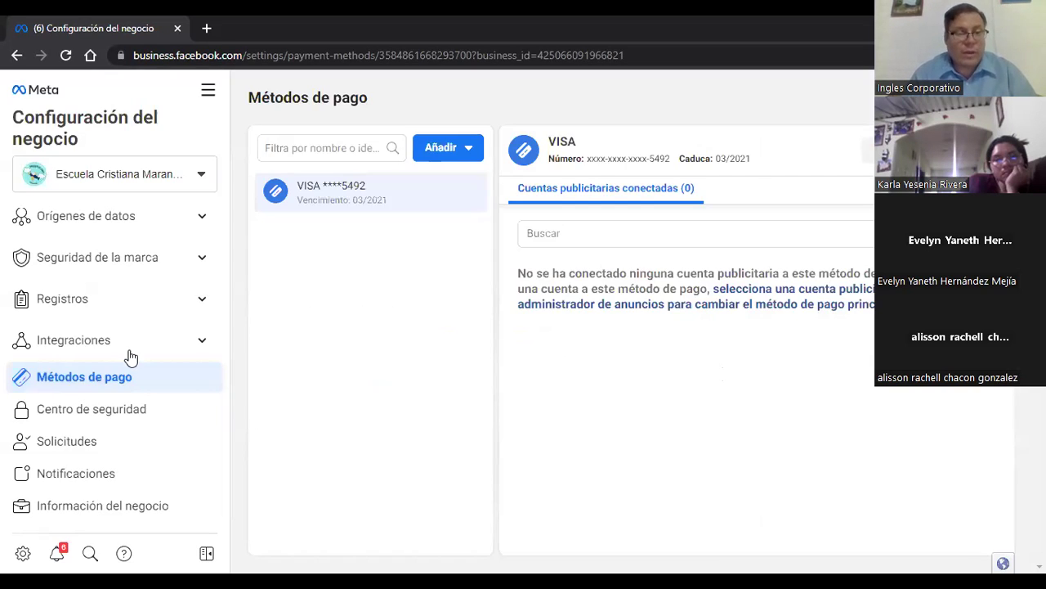
{"action": "scroll", "coordinate": [228, 331], "scroll_direction": "up", "scroll_amount": 1}
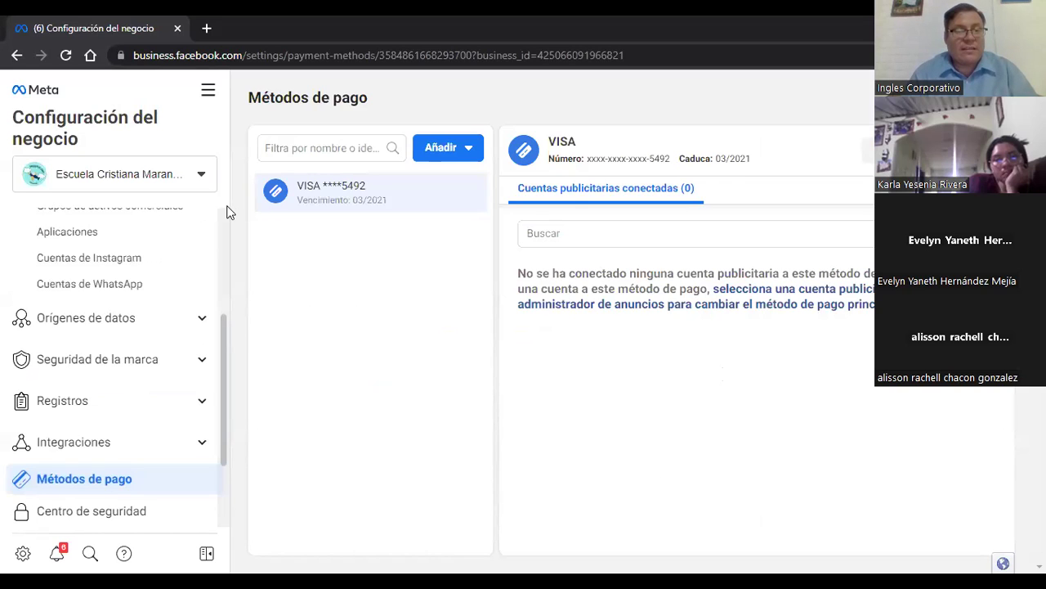
{"action": "scroll", "coordinate": [226, 210], "scroll_direction": "up", "scroll_amount": 3}
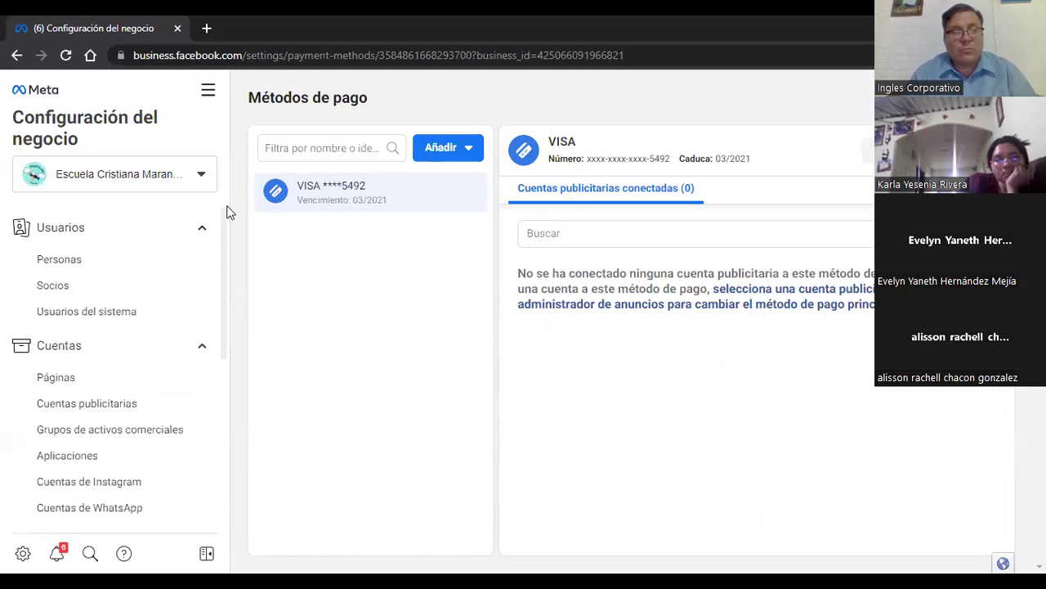
{"action": "left_click", "coordinate": [210, 93]}
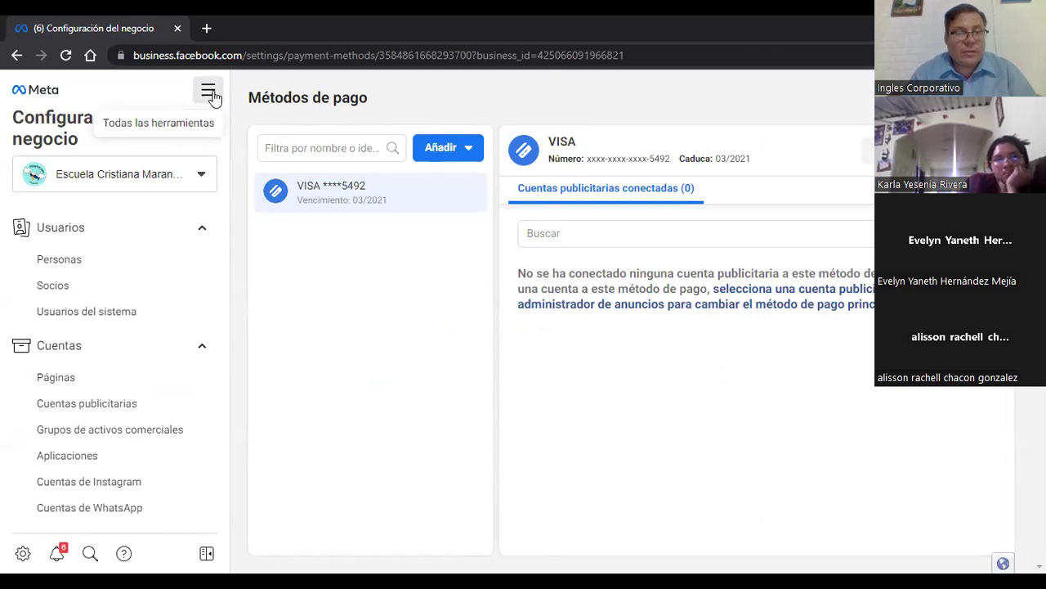
{"action": "left_click", "coordinate": [659, 81]}
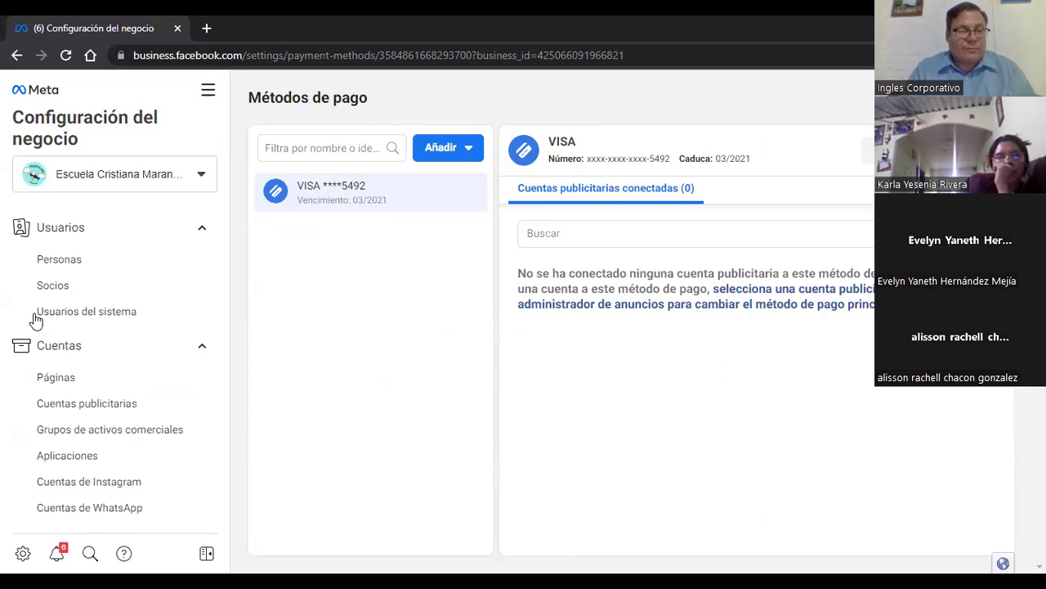
{"action": "left_click", "coordinate": [209, 94]}
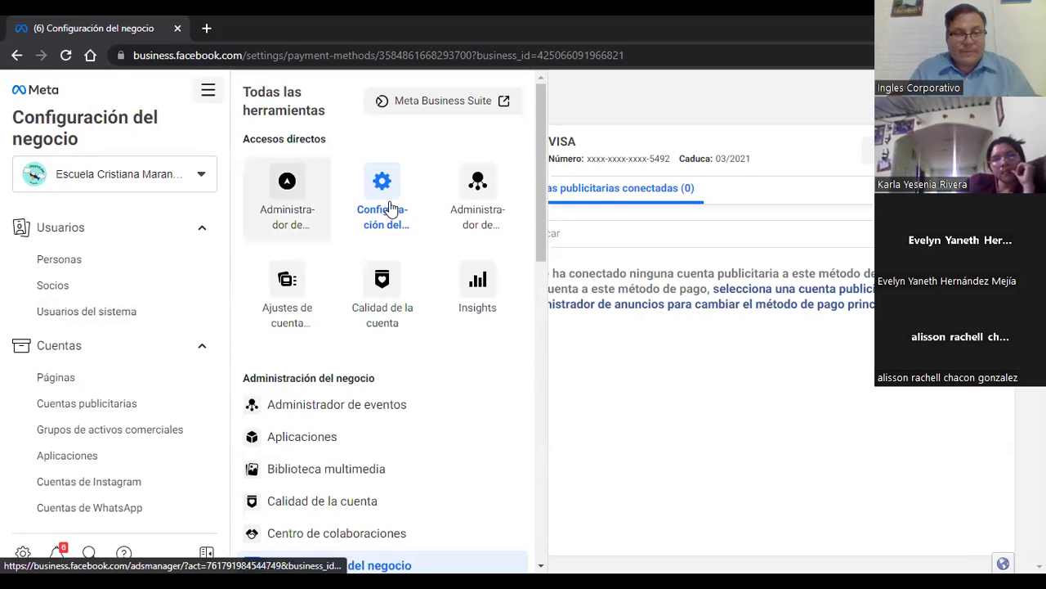
{"action": "left_click", "coordinate": [708, 123]}
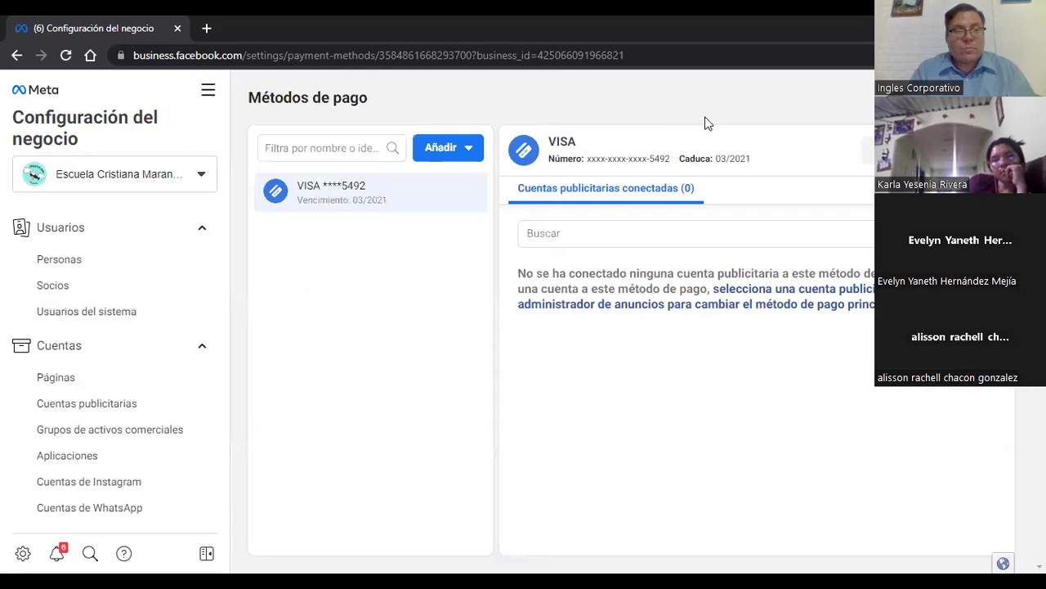
Switch the business settings to the seminariovivirencanada business and show its ad accounts.
{"action": "left_click", "coordinate": [16, 55]}
{"action": "left_click", "coordinate": [16, 55]}
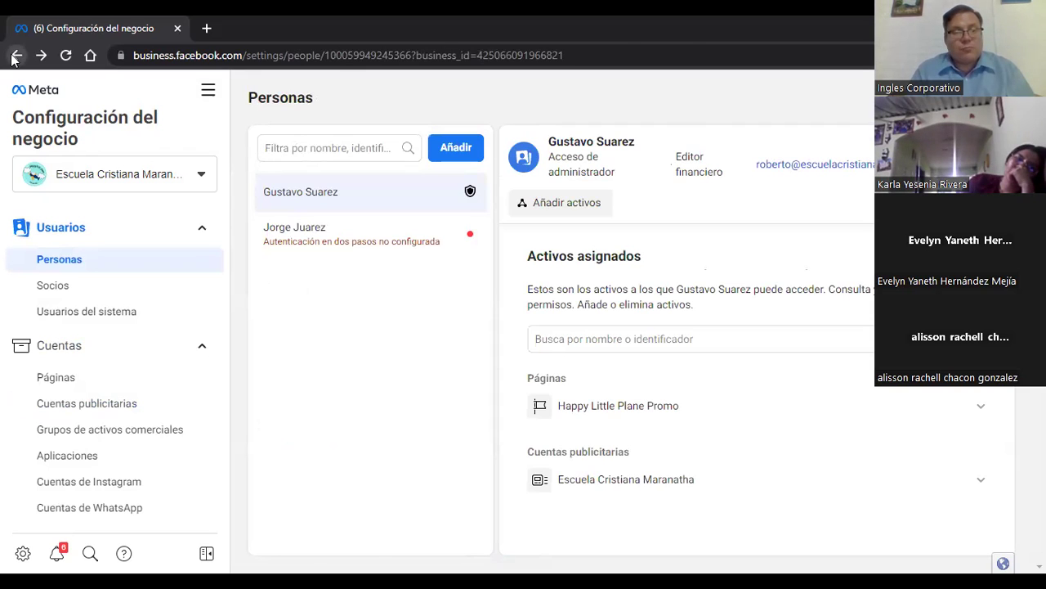
{"action": "left_click", "coordinate": [16, 55]}
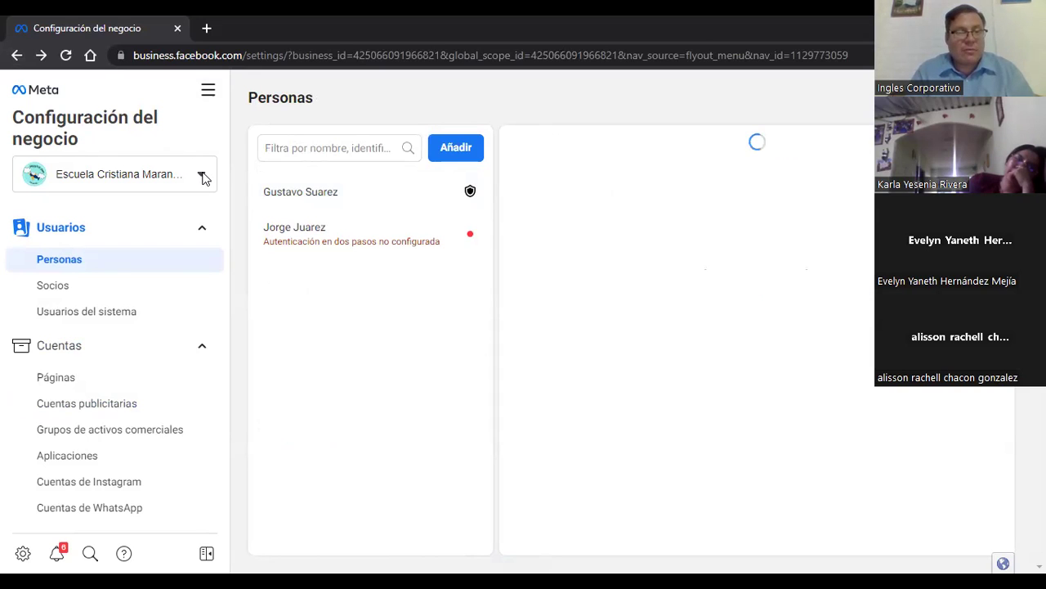
{"action": "left_click", "coordinate": [204, 180]}
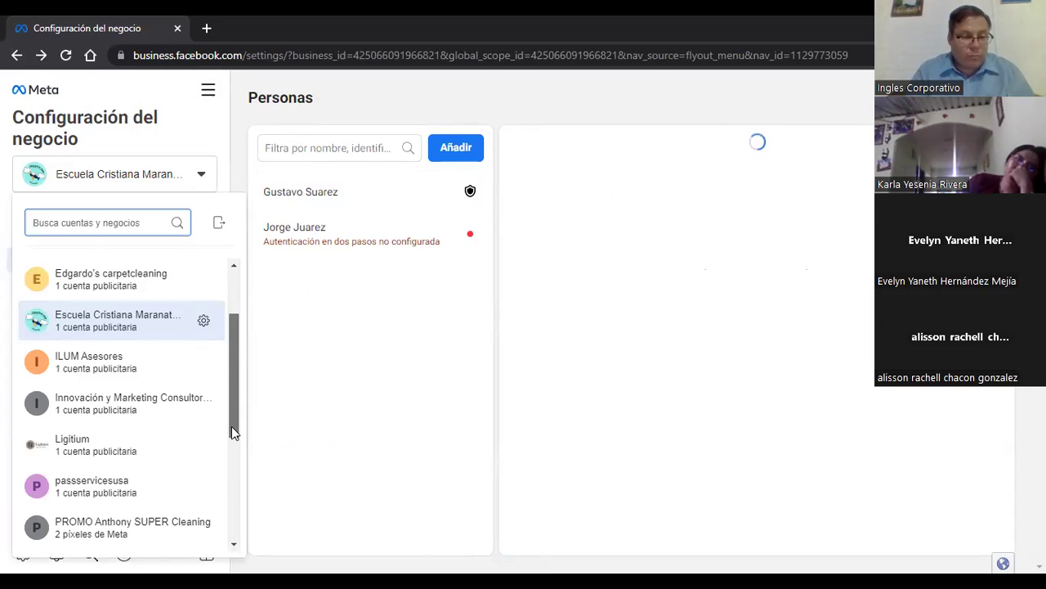
{"action": "scroll", "coordinate": [232, 437], "scroll_direction": "down", "scroll_amount": 2}
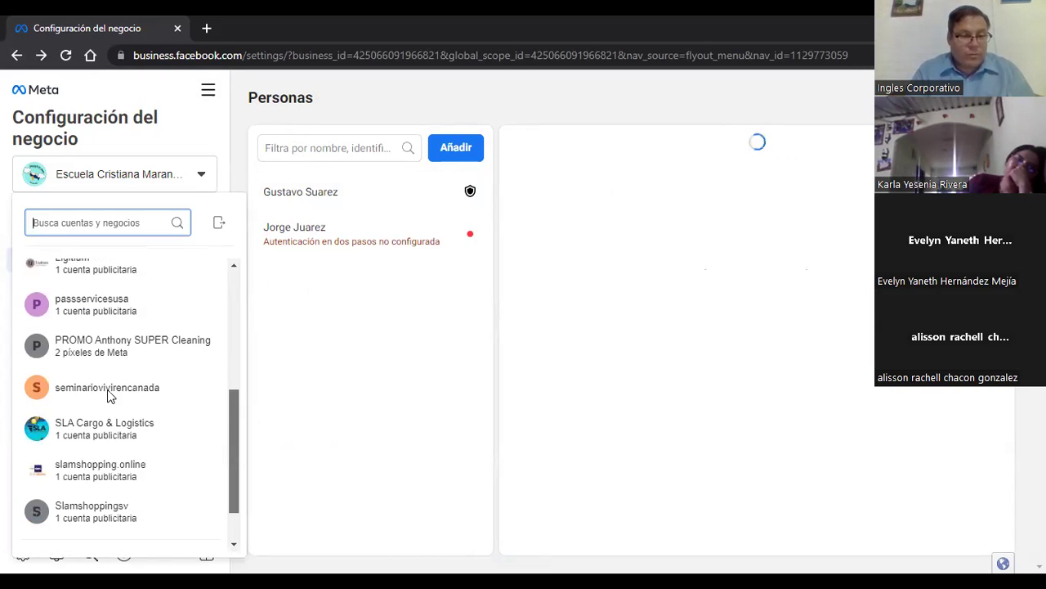
{"action": "left_click", "coordinate": [107, 390]}
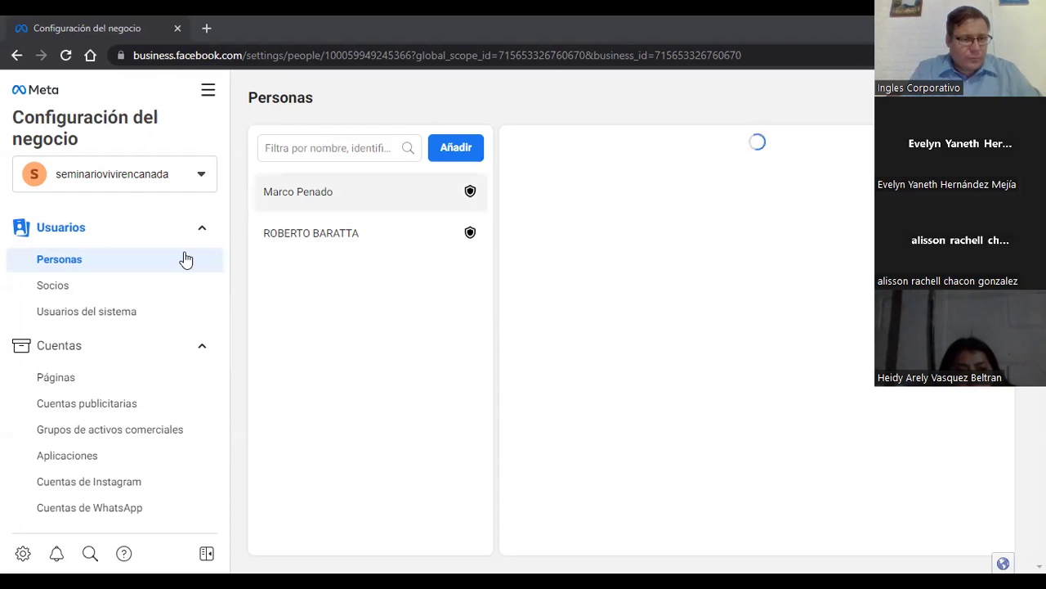
{"action": "left_click", "coordinate": [93, 406]}
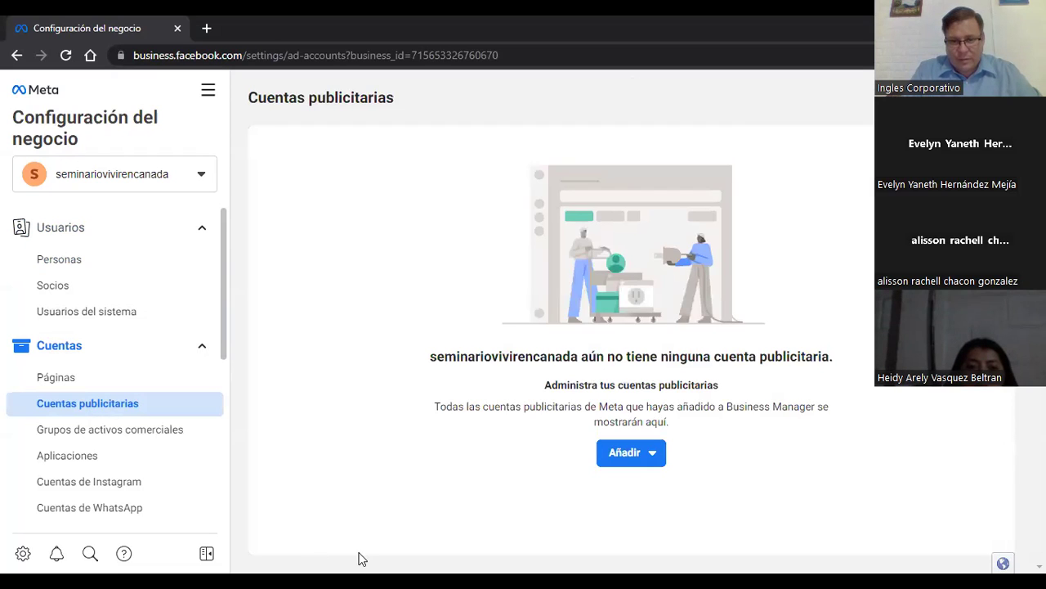
Review the options for adding an ad account, view the form for adding an existing one and close it without submitting.
{"action": "left_click", "coordinate": [658, 462]}
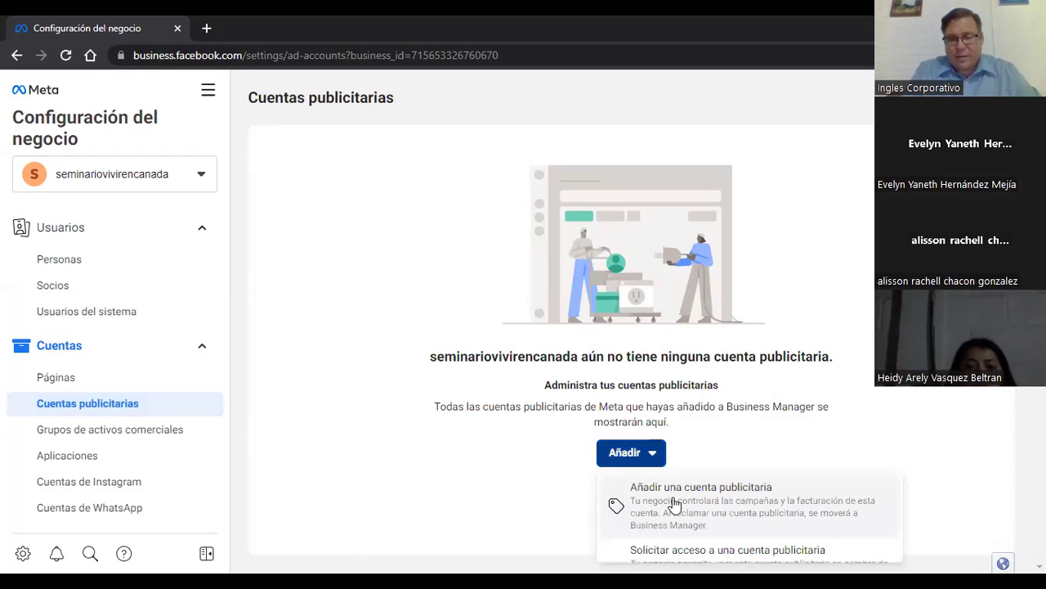
{"action": "scroll", "coordinate": [690, 548], "scroll_direction": "down", "scroll_amount": 1}
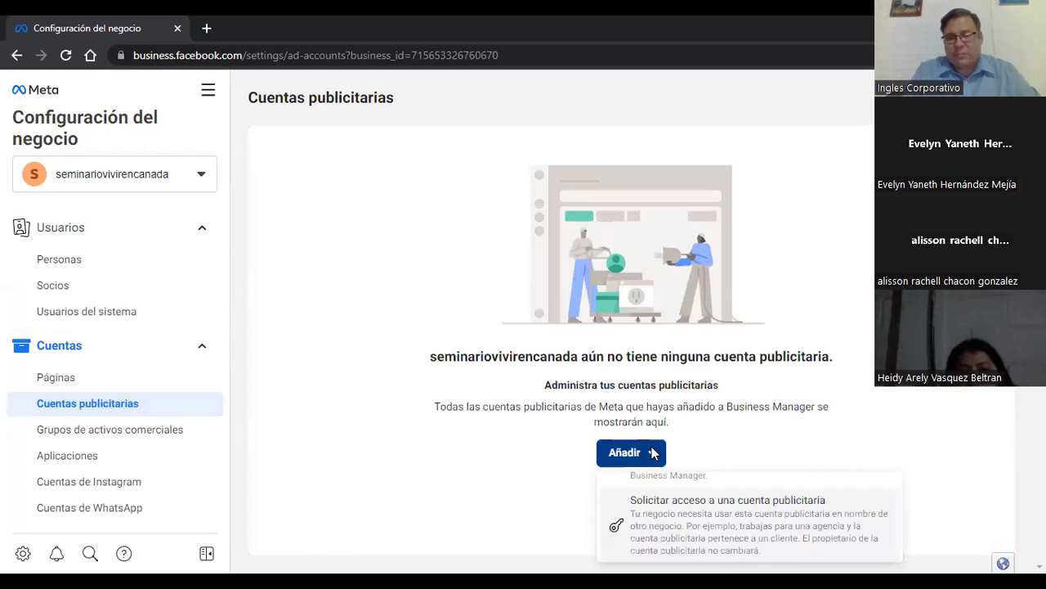
{"action": "left_click", "coordinate": [626, 454]}
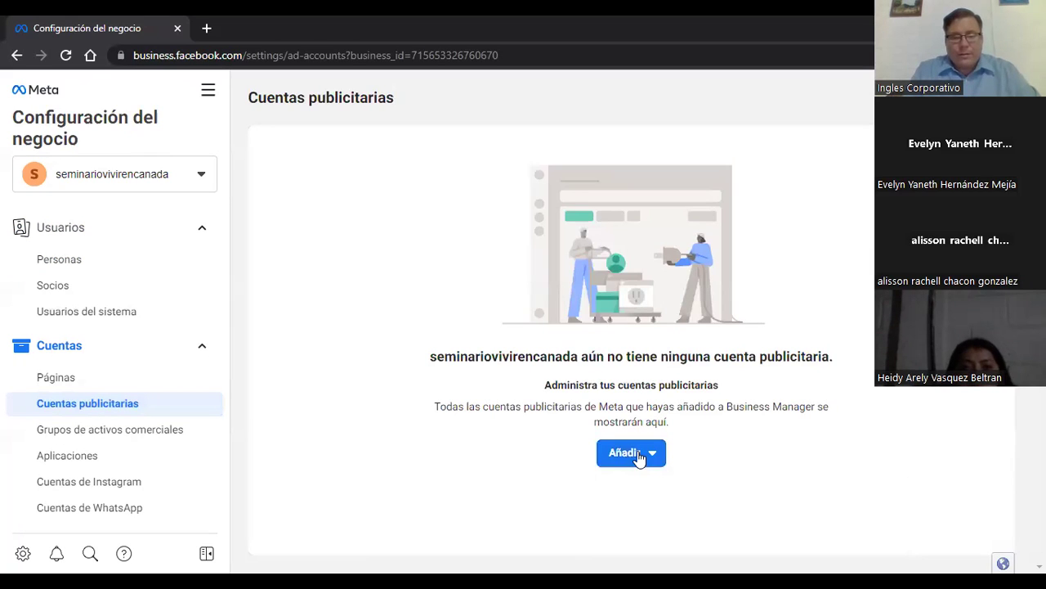
{"action": "key", "text": "Return"}
{"action": "left_click", "coordinate": [662, 517]}
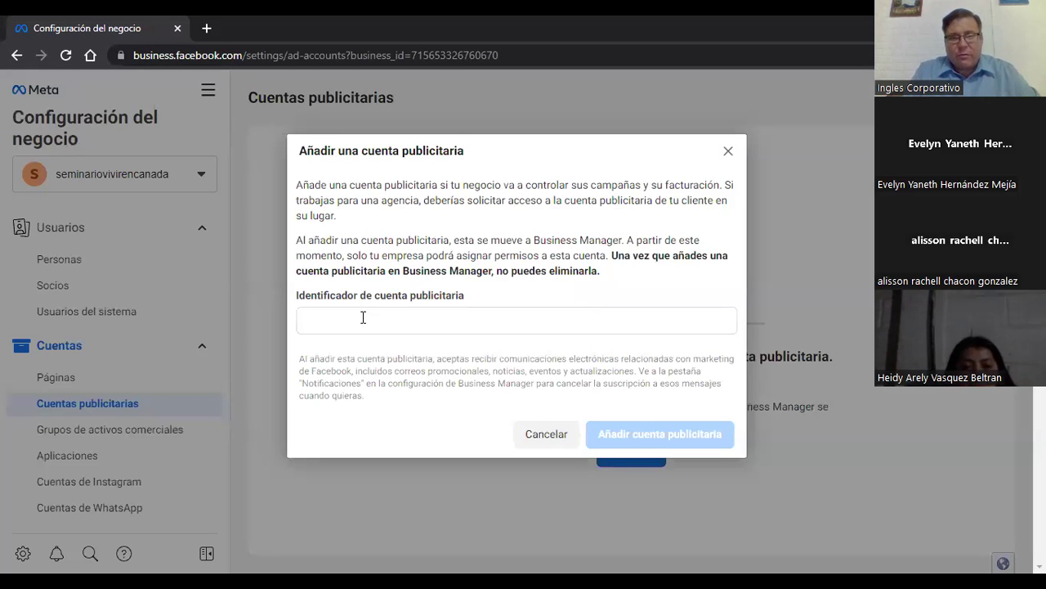
{"action": "left_click", "coordinate": [729, 155]}
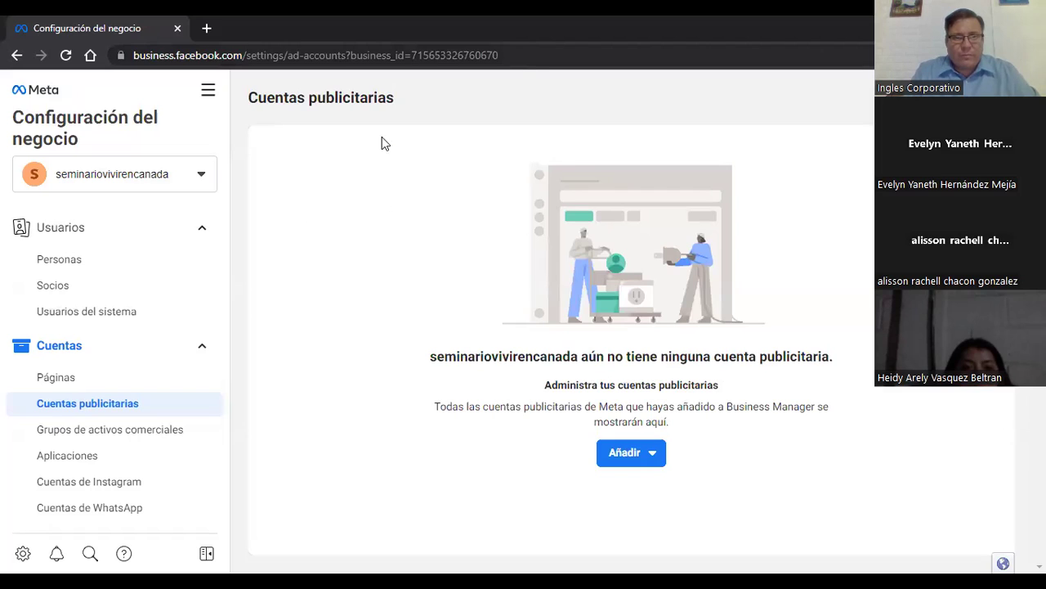
Highlight the business ID in the page address, and view the ad account identifier field in the add form again without submitting it.
{"action": "double_click", "coordinate": [427, 55]}
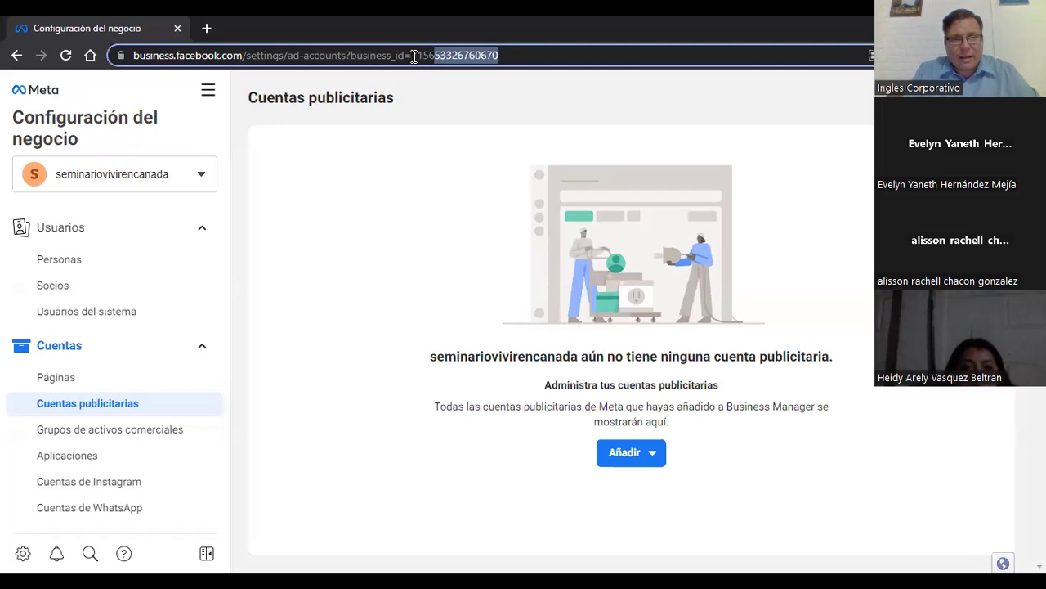
{"action": "left_click", "coordinate": [493, 119]}
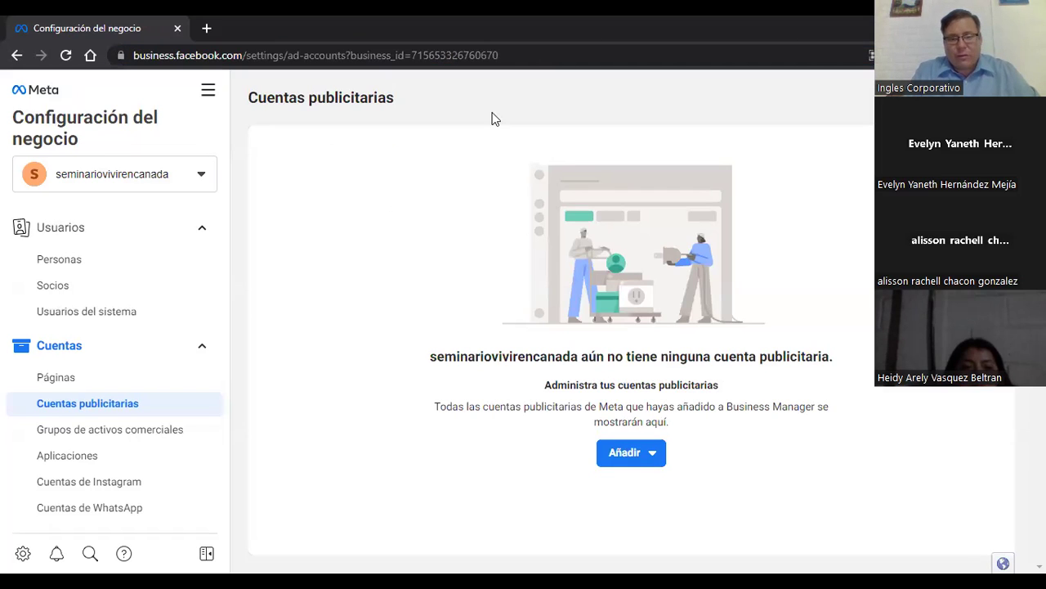
{"action": "left_click", "coordinate": [654, 457]}
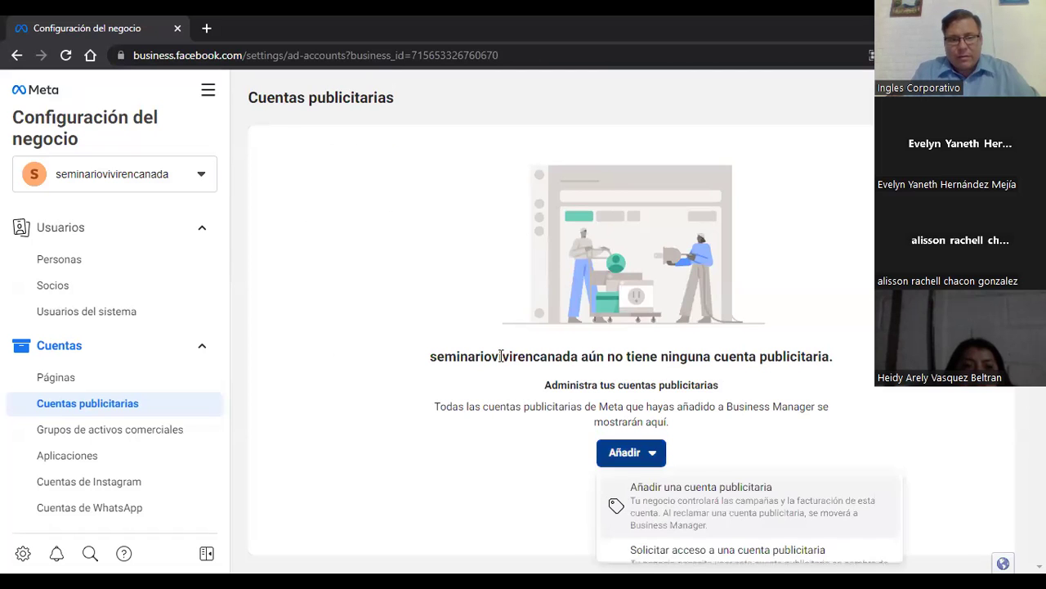
{"action": "left_click", "coordinate": [662, 492]}
{"action": "left_click", "coordinate": [480, 323]}
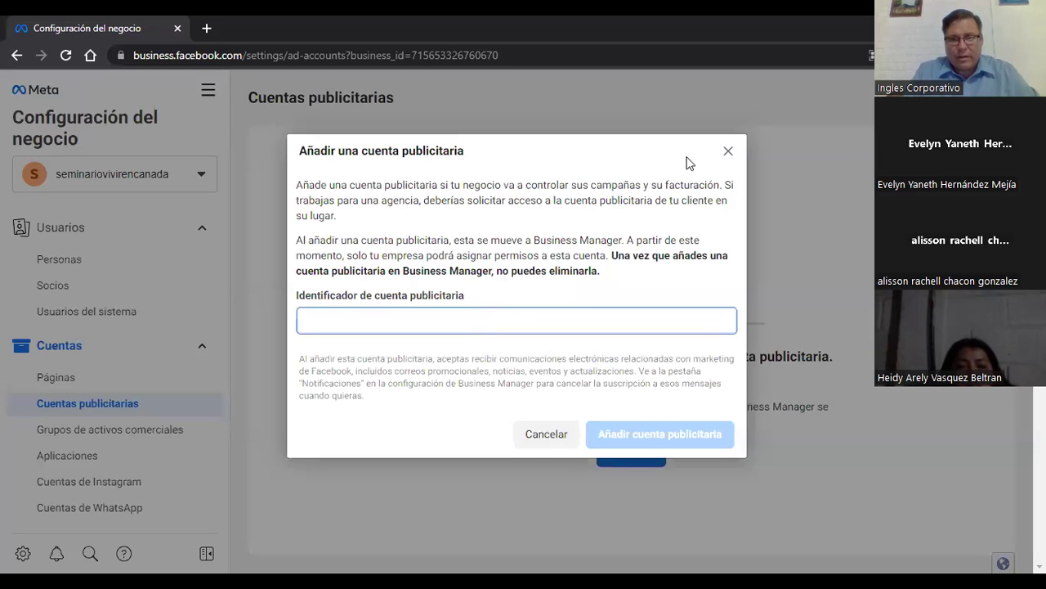
{"action": "left_click", "coordinate": [728, 153]}
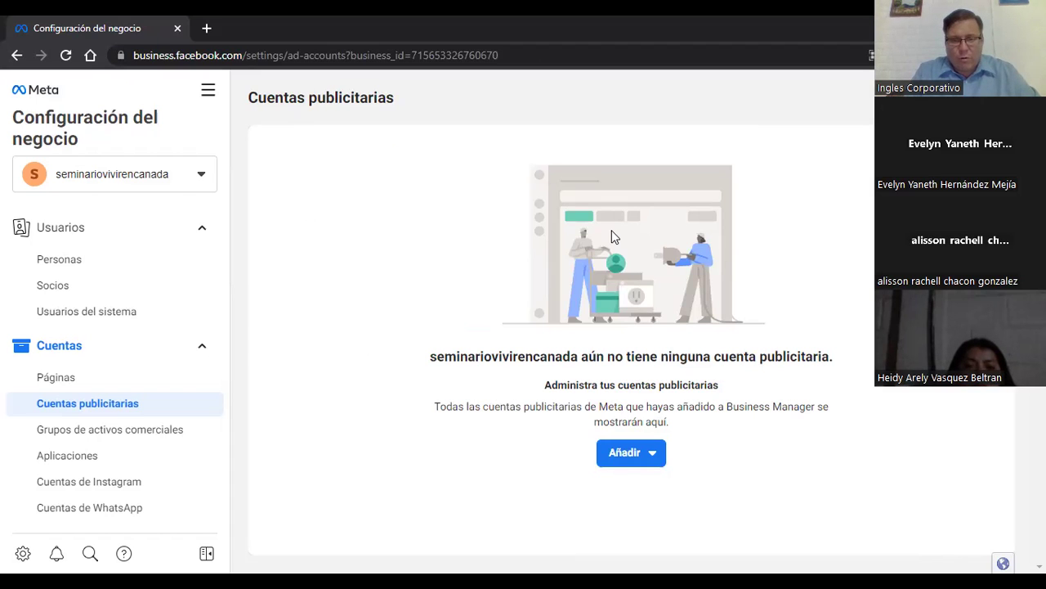
View the form for creating a new ad account down to its end and close it without creating an account.
{"action": "left_click", "coordinate": [661, 463]}
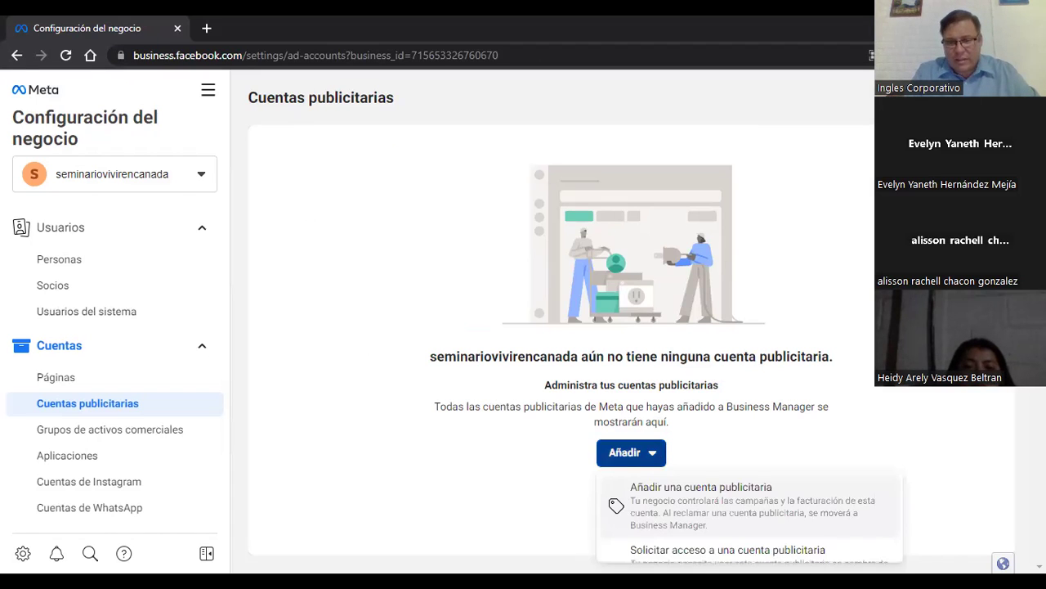
{"action": "scroll", "coordinate": [710, 561], "scroll_direction": "down", "scroll_amount": 1}
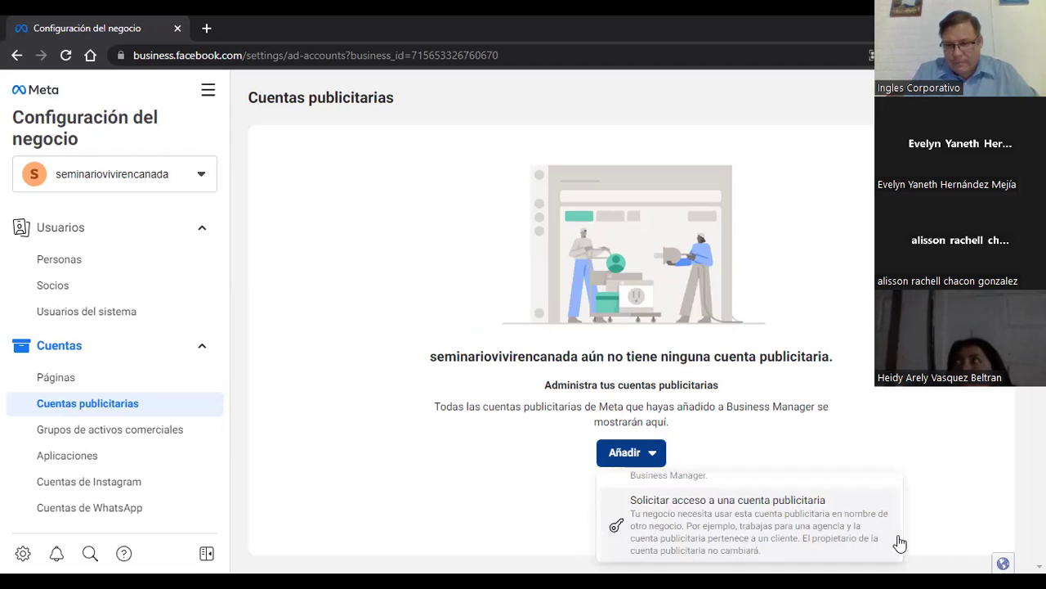
{"action": "scroll", "coordinate": [701, 543], "scroll_direction": "down", "scroll_amount": 1}
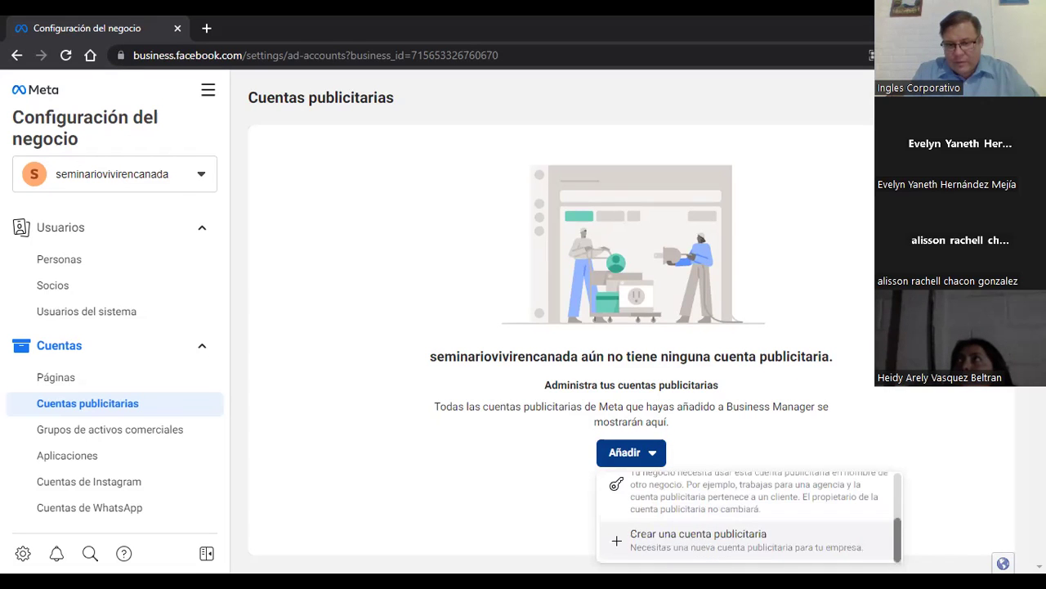
{"action": "left_click", "coordinate": [702, 543]}
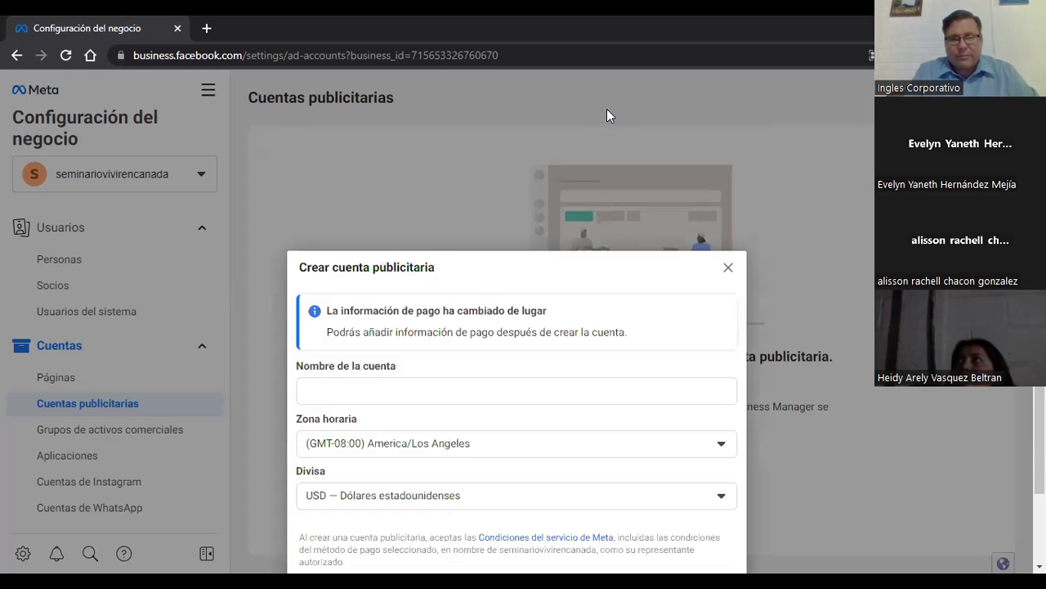
{"action": "left_click_drag", "start_coordinate": [606, 108], "coordinate": [683, 250]}
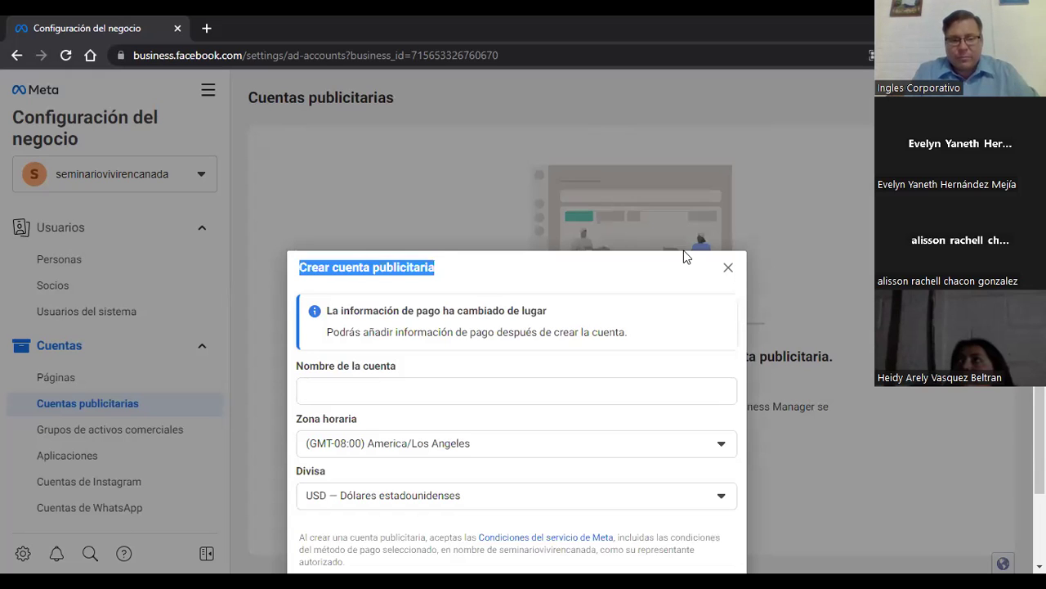
{"action": "left_click", "coordinate": [395, 391]}
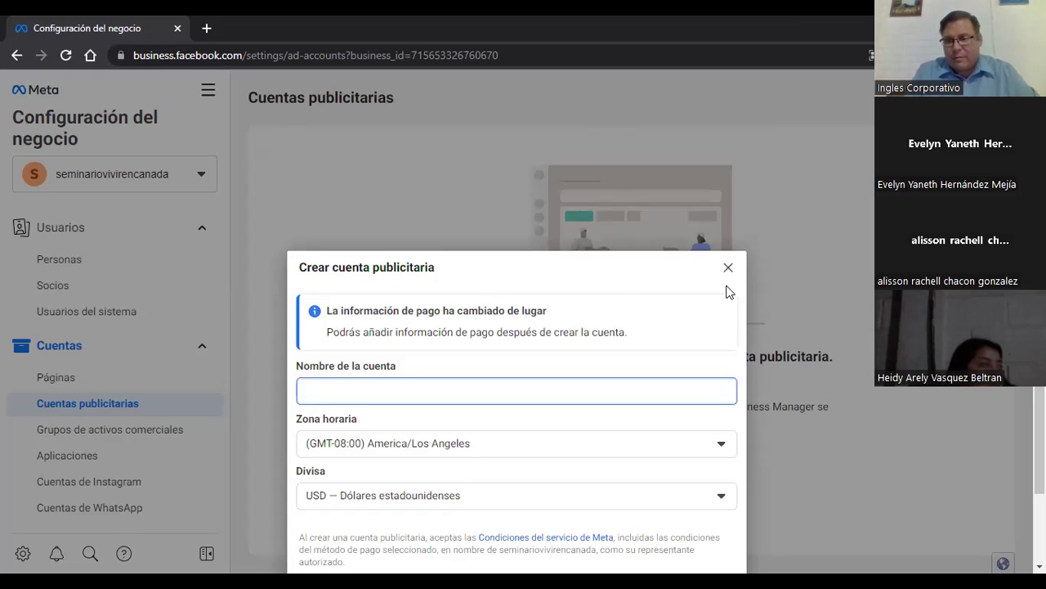
{"action": "scroll", "coordinate": [646, 536], "scroll_direction": "down", "scroll_amount": 2}
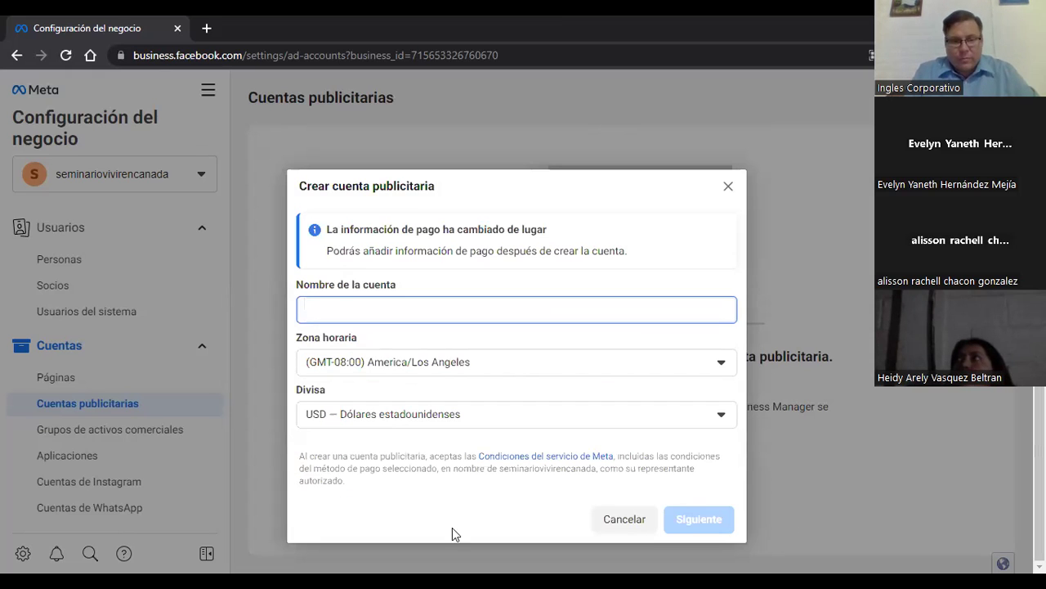
{"action": "left_click", "coordinate": [729, 187]}
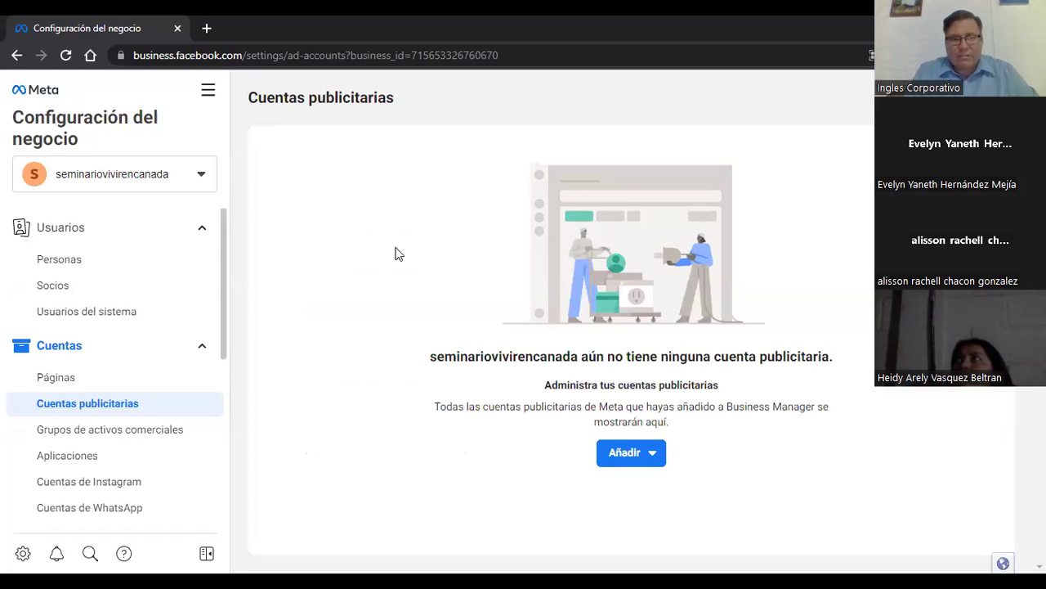
Switch back to the Escuela Cristiana Maranatha business and open its Ads Manager.
{"action": "left_click", "coordinate": [208, 93]}
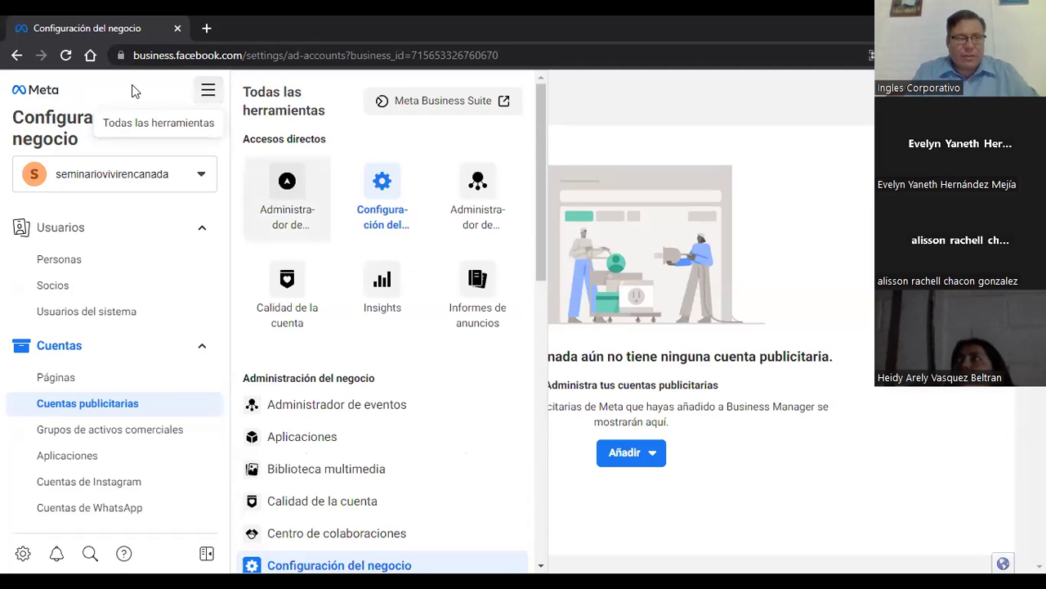
{"action": "left_click", "coordinate": [204, 178]}
{"action": "scroll", "coordinate": [177, 334], "scroll_direction": "down", "scroll_amount": 5}
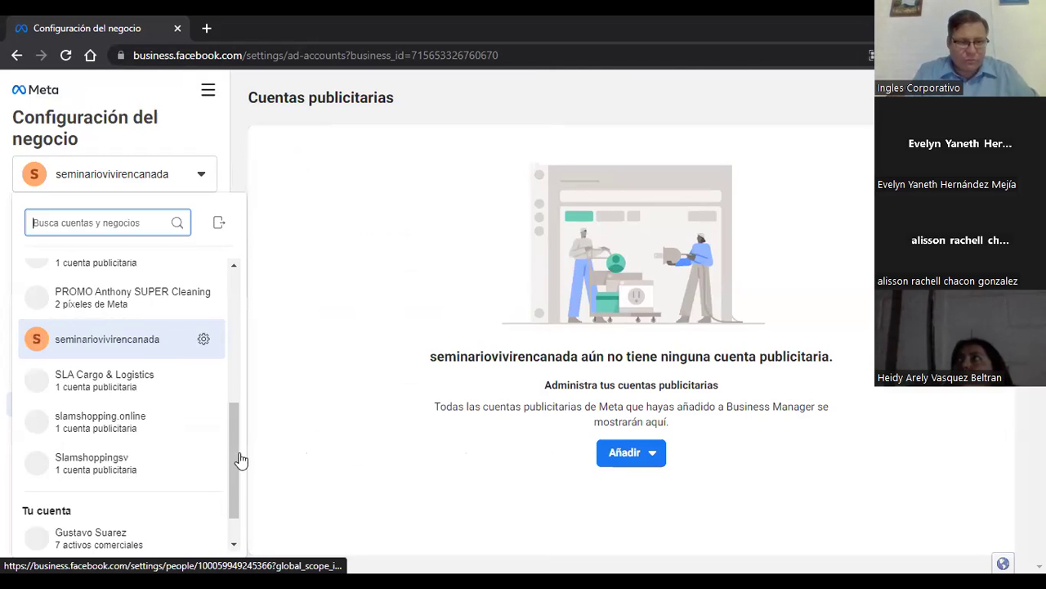
{"action": "scroll", "coordinate": [241, 393], "scroll_direction": "up", "scroll_amount": 4}
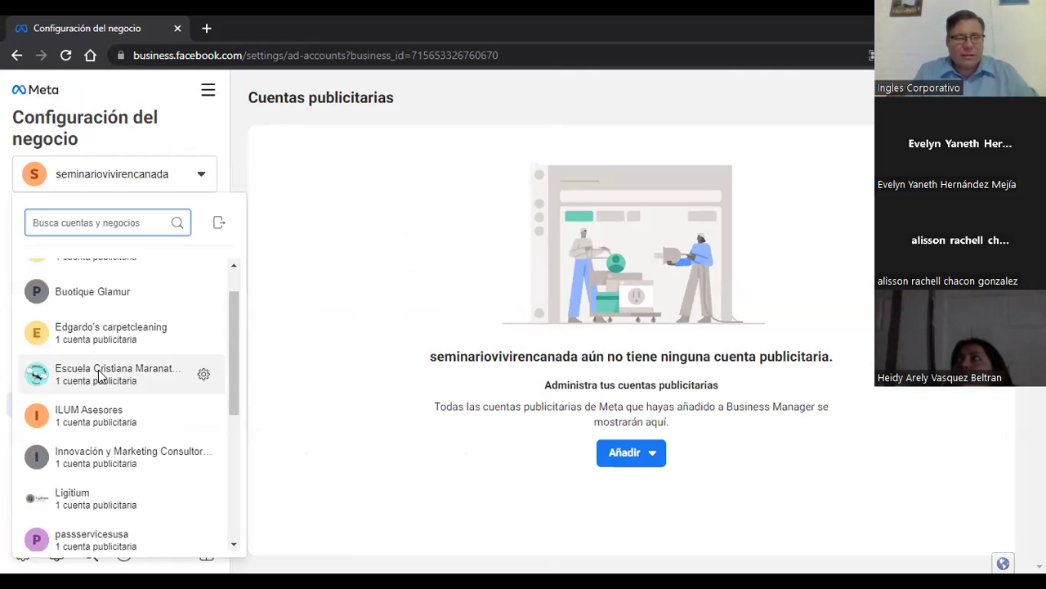
{"action": "left_click", "coordinate": [99, 374]}
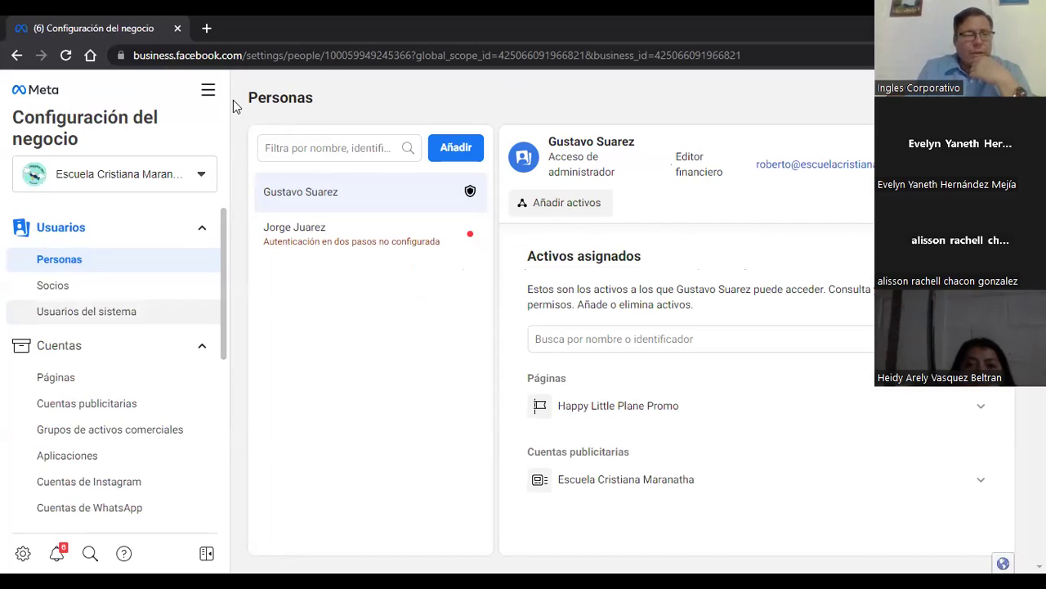
{"action": "left_click", "coordinate": [209, 91]}
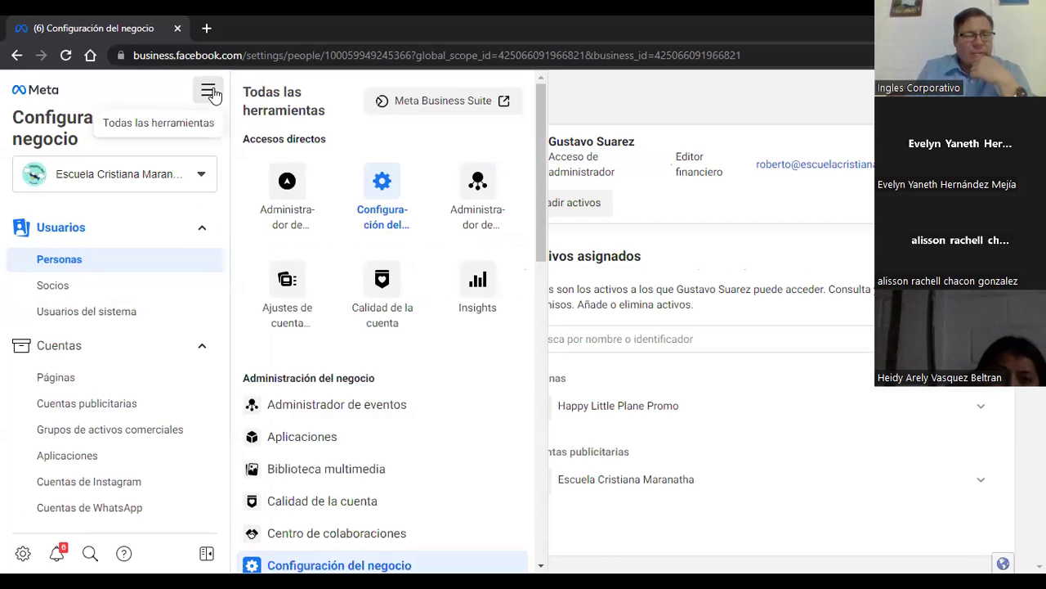
{"action": "left_click", "coordinate": [290, 190]}
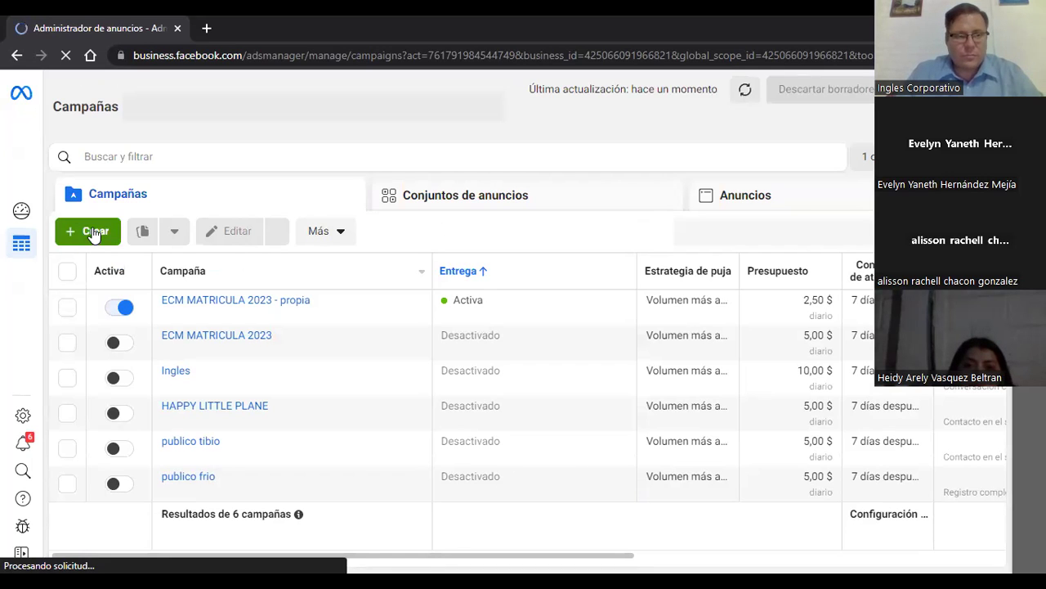
Start a new campaign with the Clientes potenciales objective and continue to the campaign configuration choice.
{"action": "left_click", "coordinate": [94, 232]}
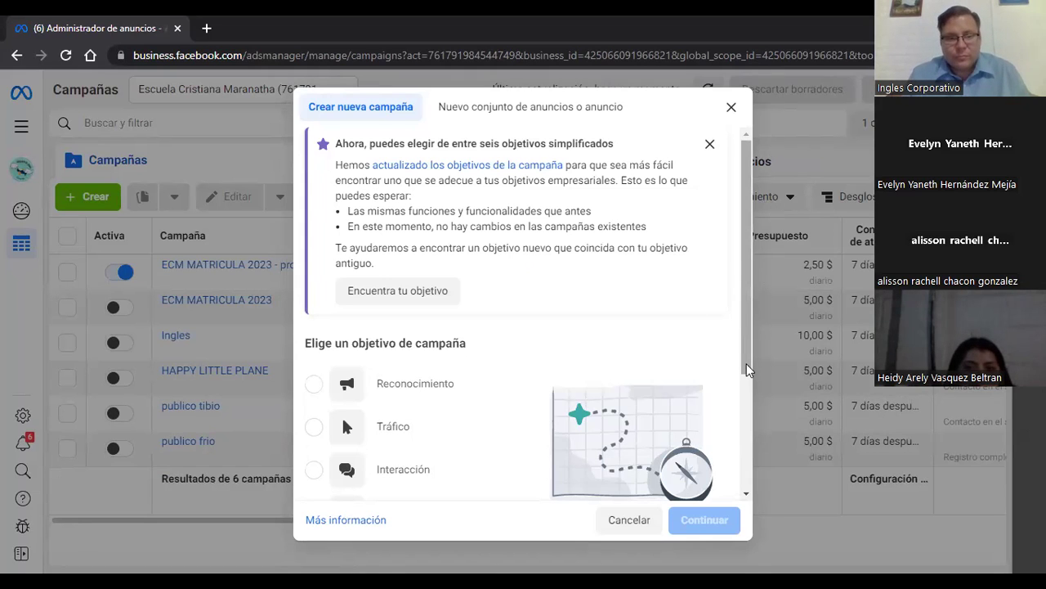
{"action": "scroll", "coordinate": [743, 404], "scroll_direction": "down", "scroll_amount": 2}
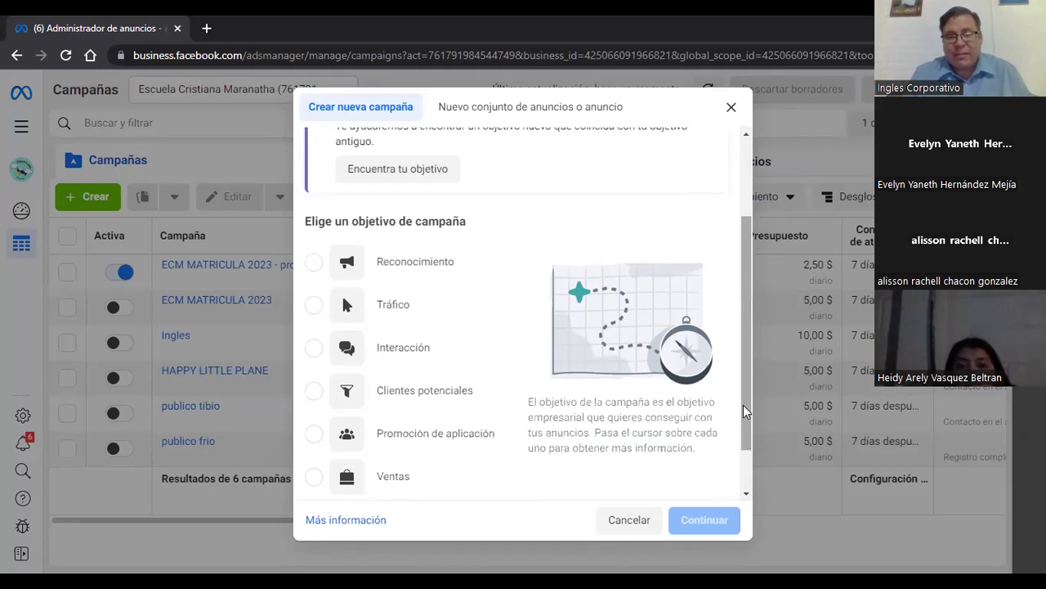
{"action": "scroll", "coordinate": [743, 442], "scroll_direction": "down", "scroll_amount": 1}
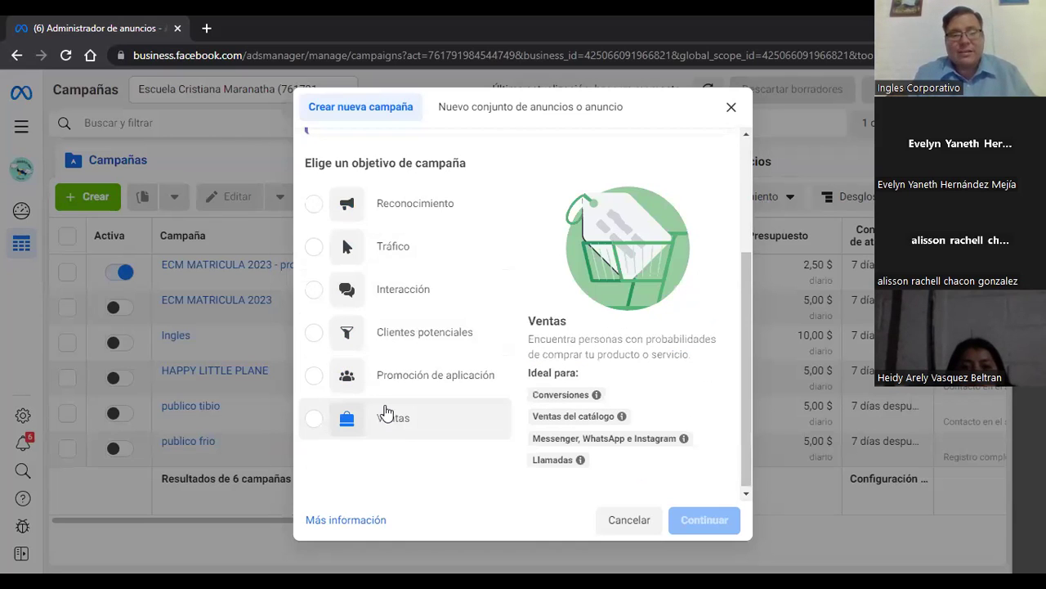
{"action": "left_click", "coordinate": [315, 334]}
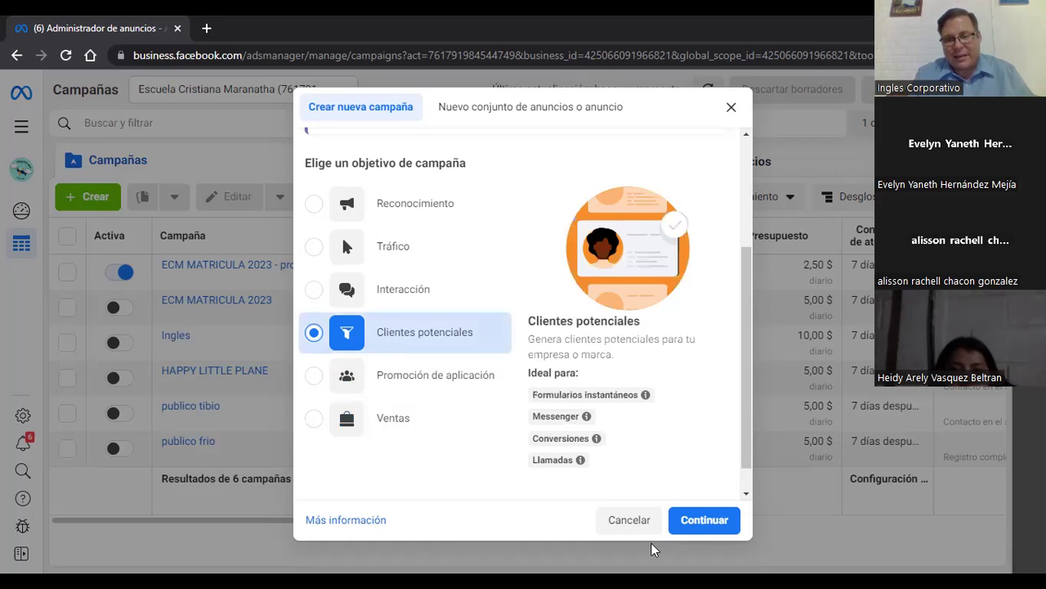
{"action": "left_click", "coordinate": [712, 521]}
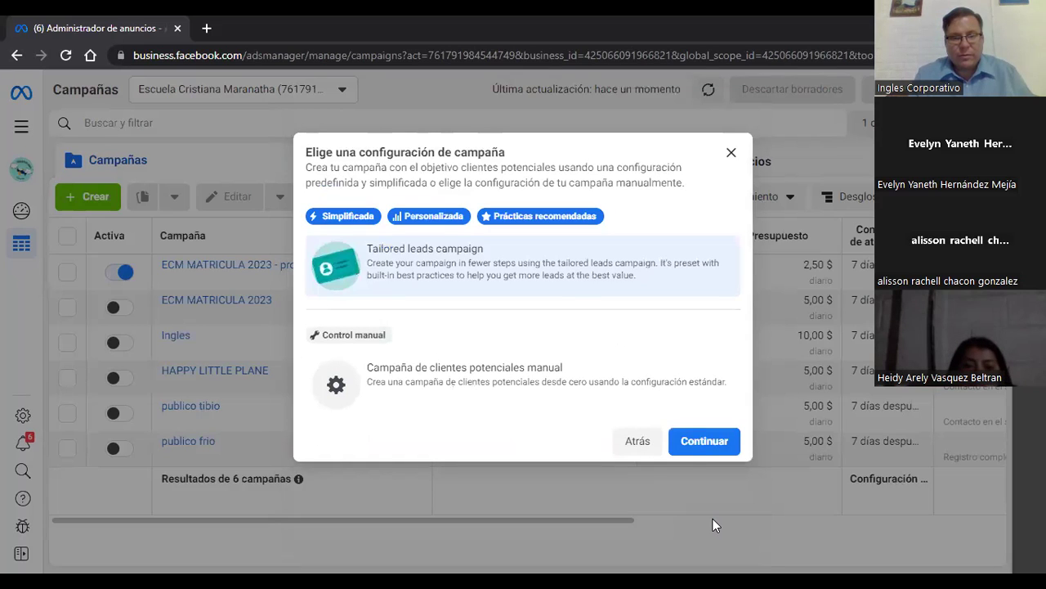
Continue with the Tailored leads campaign configuration and name the campaign "MK DIGITAL 1".
{"action": "left_click", "coordinate": [691, 441]}
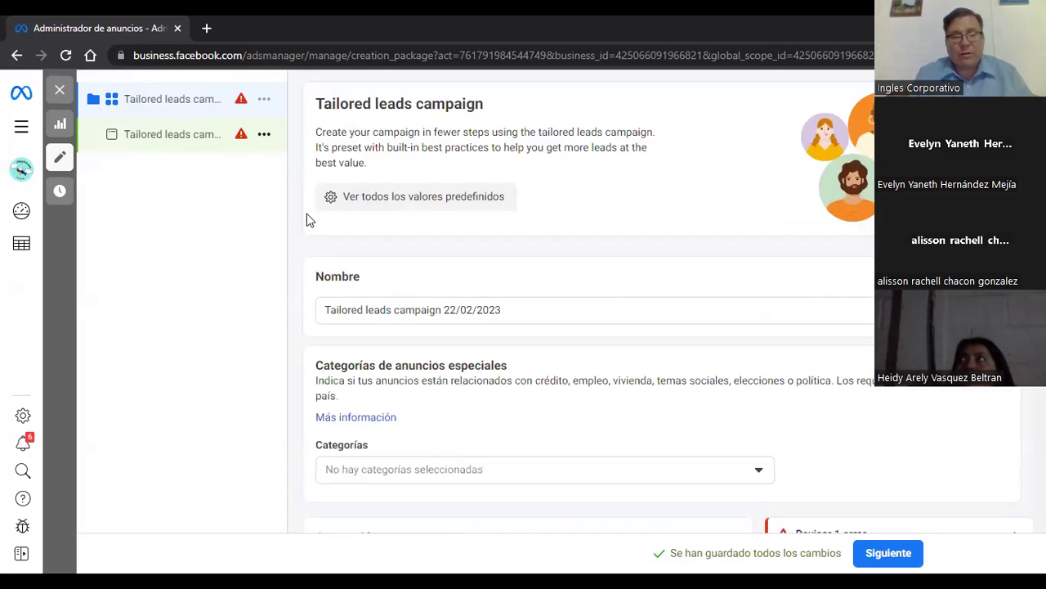
{"action": "left_click", "coordinate": [185, 139]}
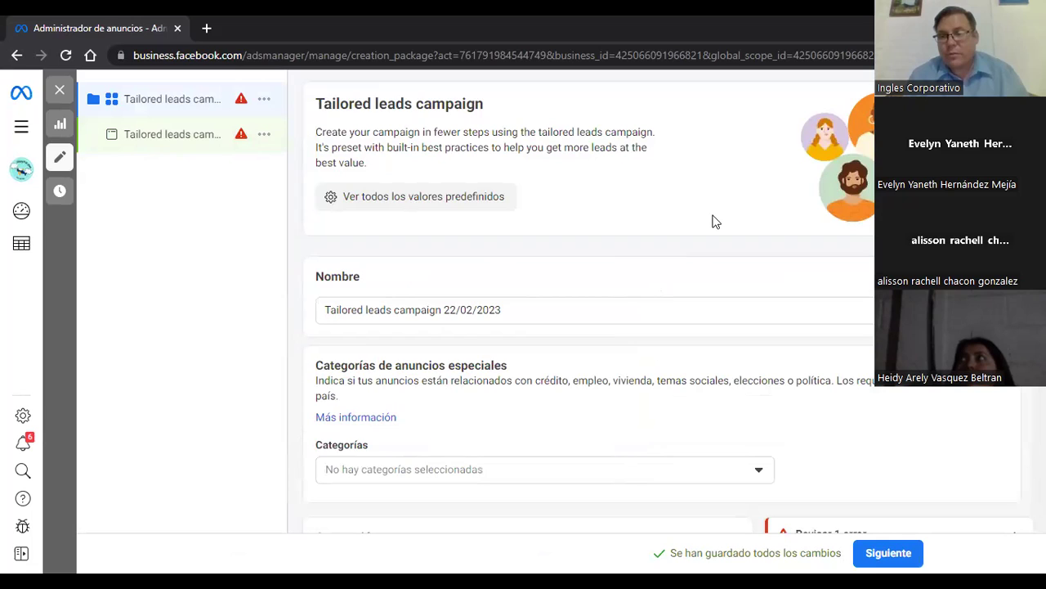
{"action": "scroll", "coordinate": [588, 327], "scroll_direction": "down", "scroll_amount": 2}
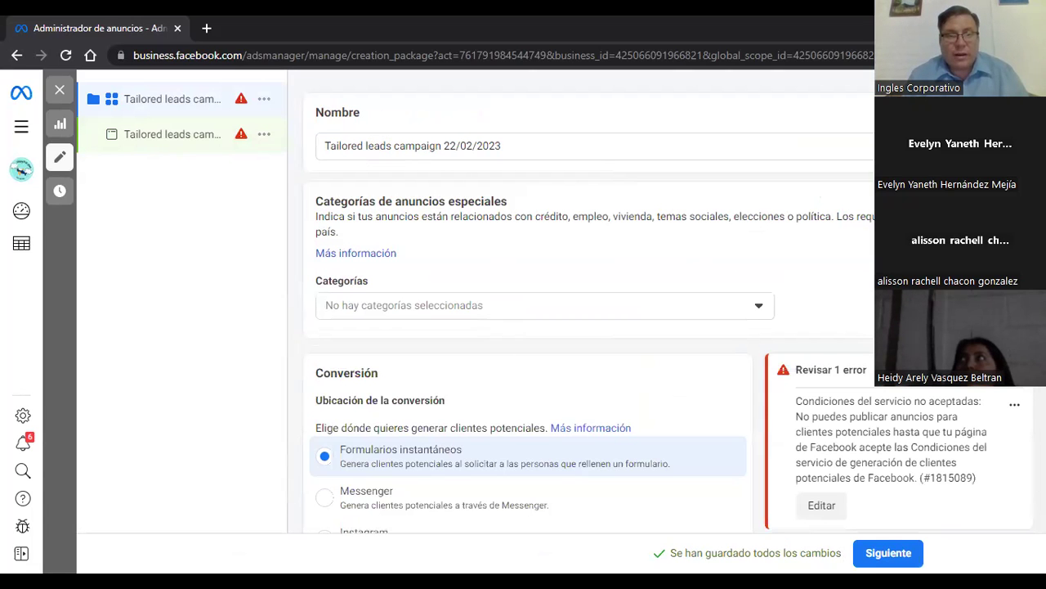
{"action": "left_click", "coordinate": [264, 145]}
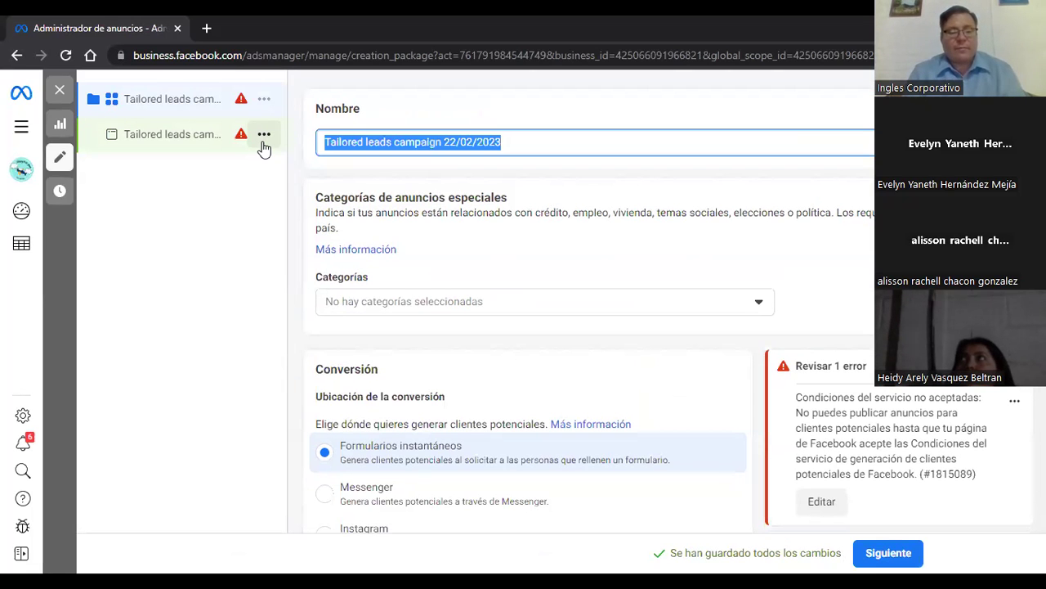
{"action": "type", "text": "MK"}
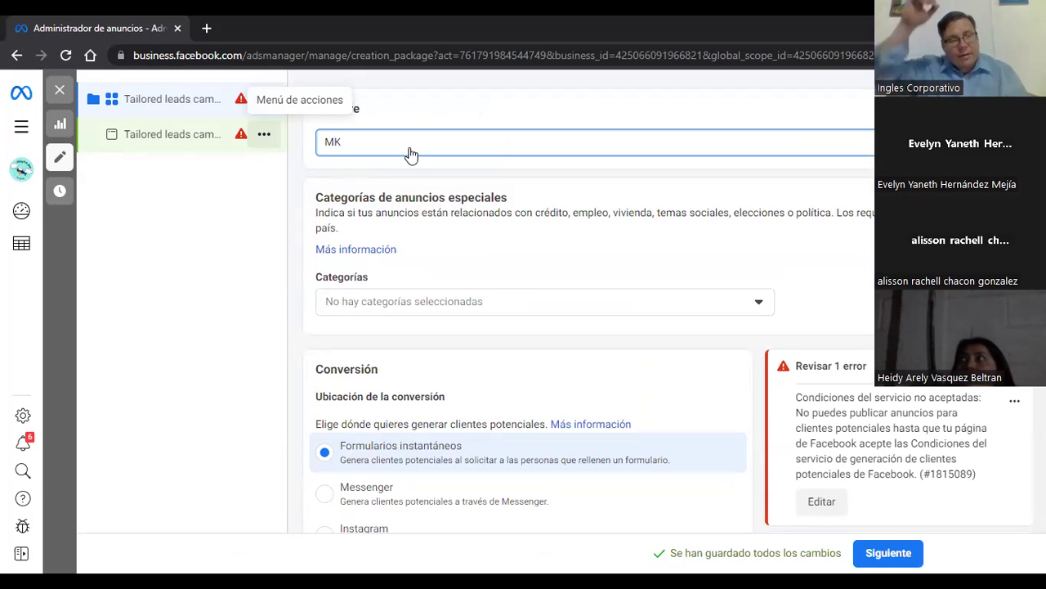
{"action": "type", "text": " DIGITAL"}
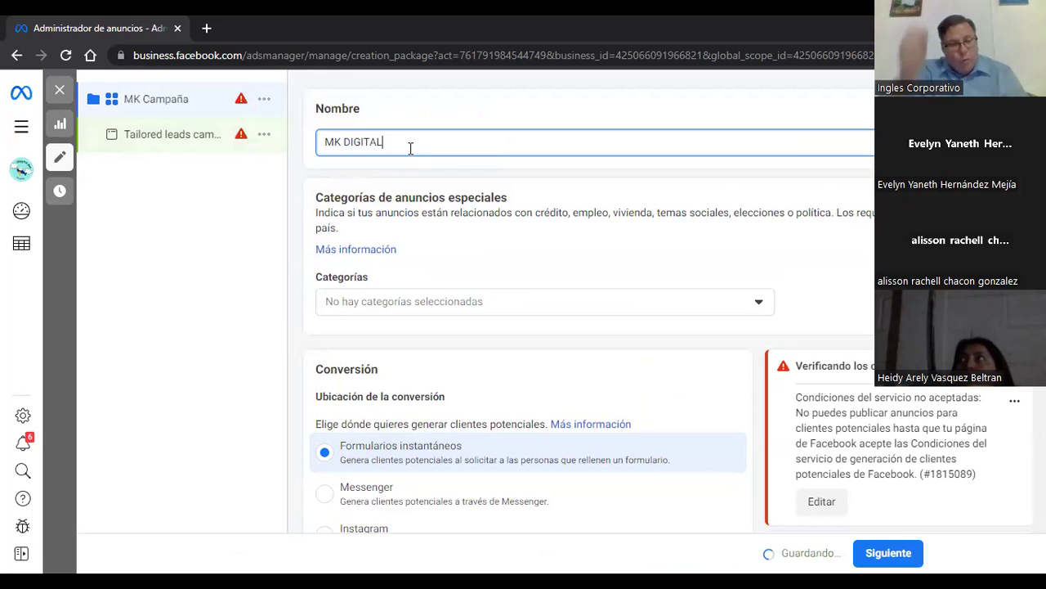
{"action": "type", "text": " 1"}
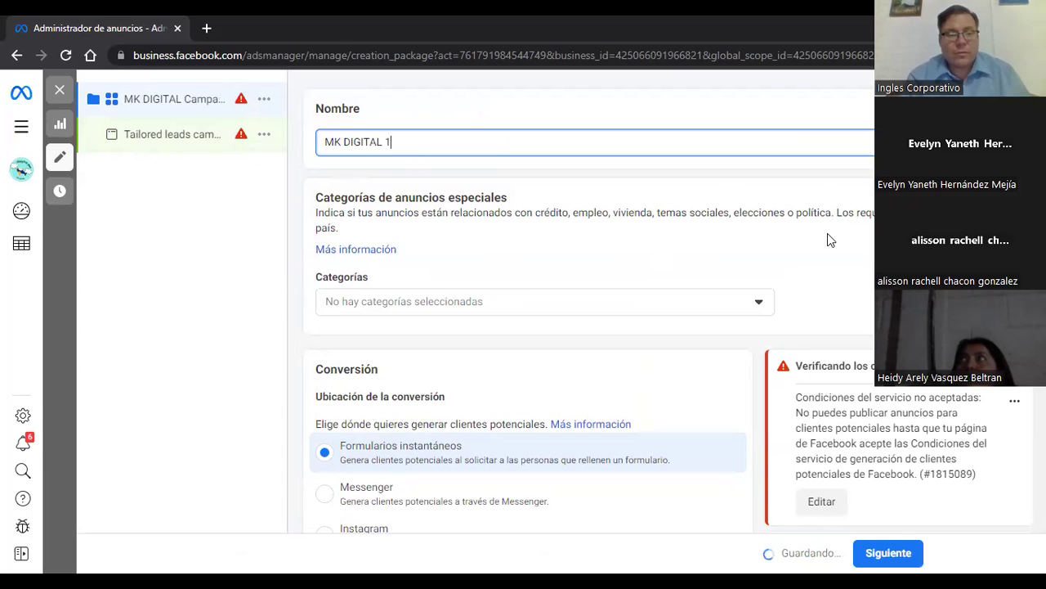
View the list of special ad categories and close it without selecting any category.
{"action": "left_click", "coordinate": [759, 304]}
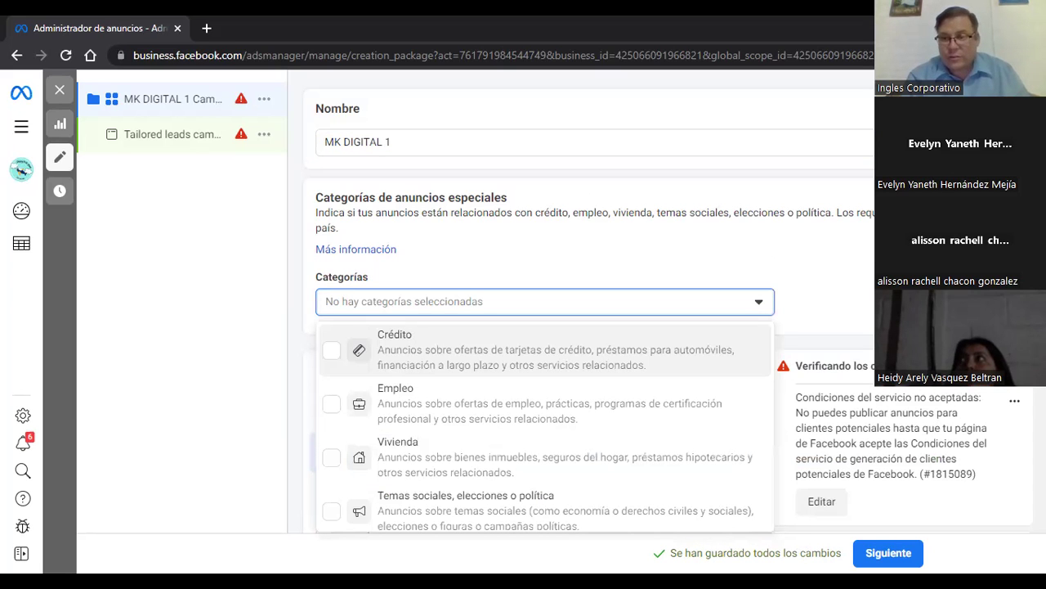
{"action": "scroll", "coordinate": [540, 327], "scroll_direction": "down", "scroll_amount": 2}
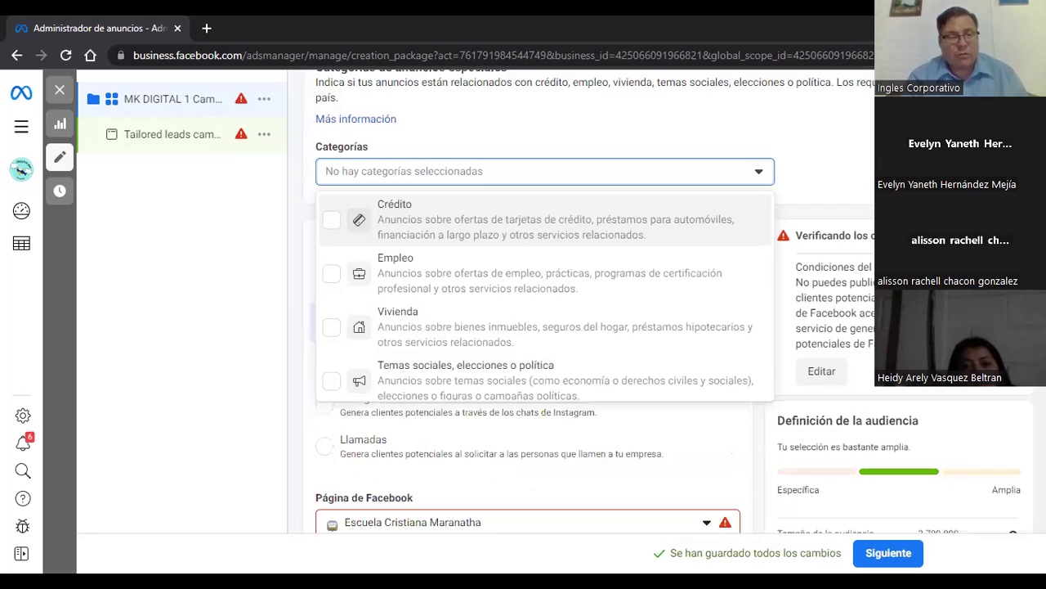
{"action": "scroll", "coordinate": [386, 206], "scroll_direction": "down", "scroll_amount": 1}
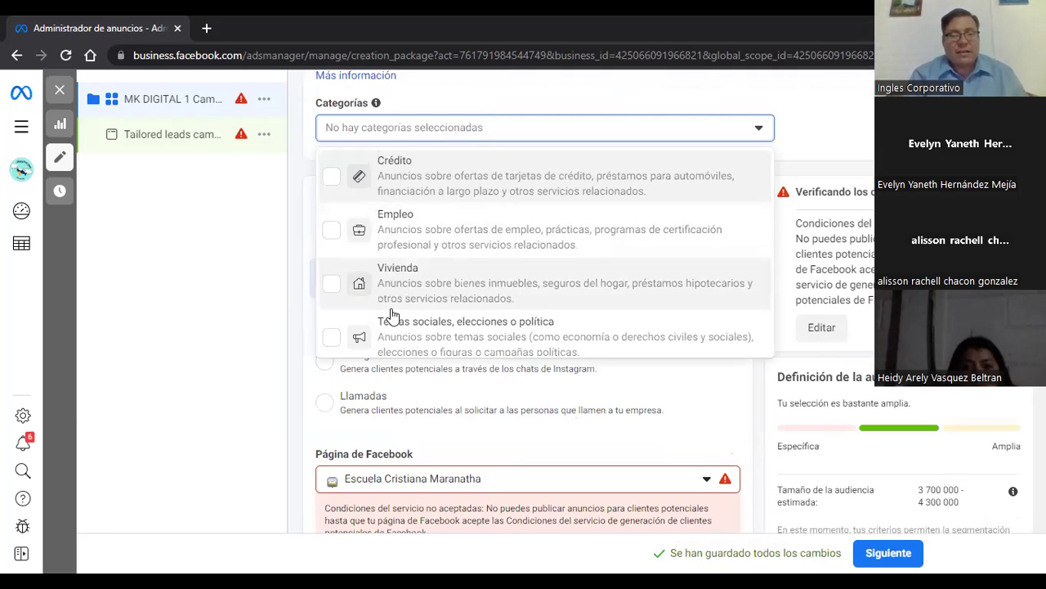
{"action": "left_click", "coordinate": [760, 136]}
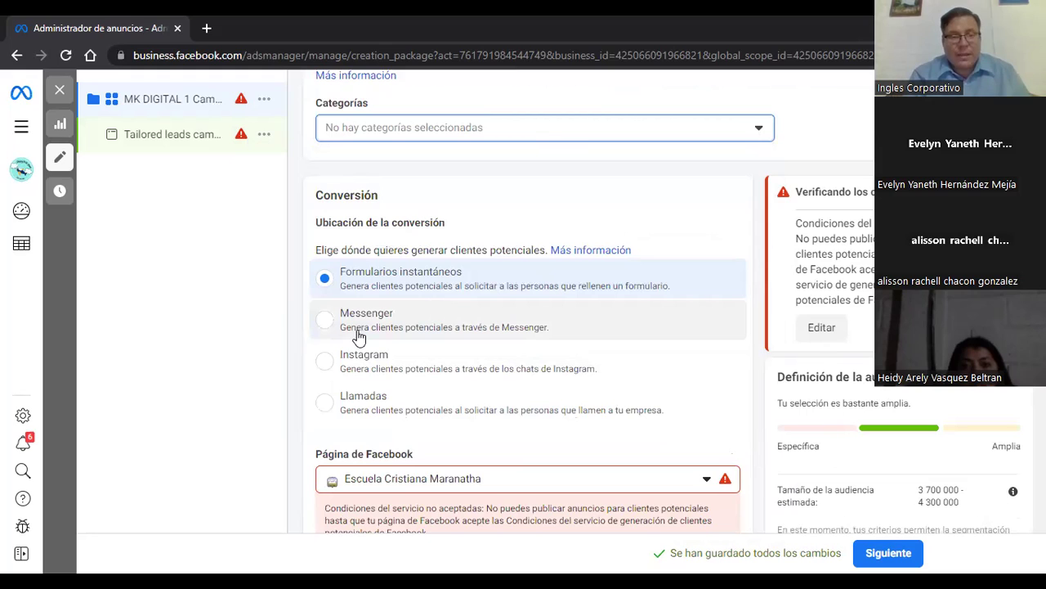
Set the conversion location to Messenger, and view the Facebook page choices without changing the Escuela Cristiana Maranatha page.
{"action": "left_click", "coordinate": [329, 324]}
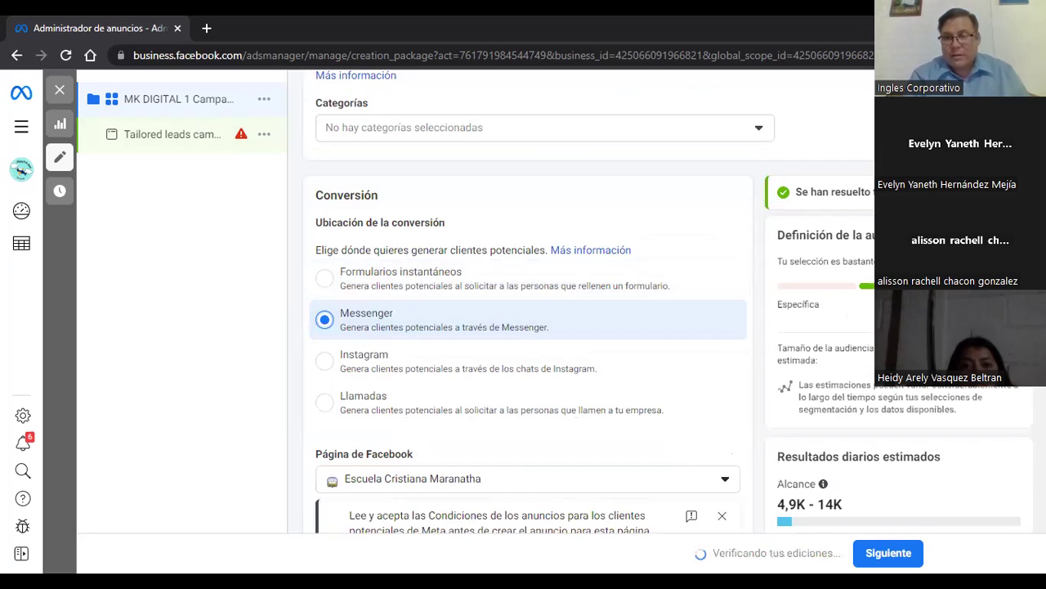
{"action": "scroll", "coordinate": [527, 310], "scroll_direction": "down", "scroll_amount": 3}
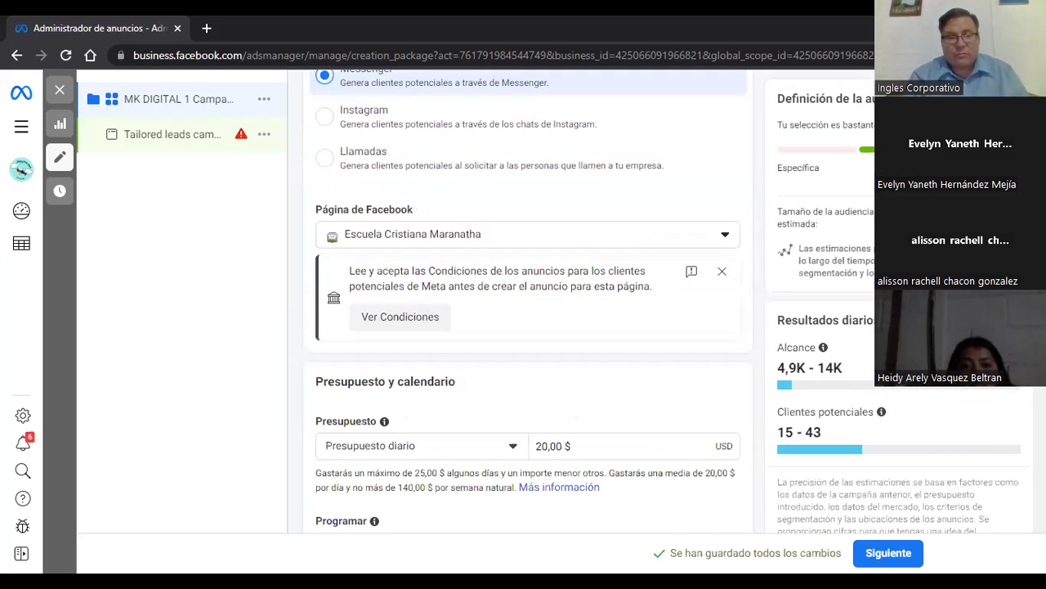
{"action": "scroll", "coordinate": [663, 213], "scroll_direction": "down", "scroll_amount": 1}
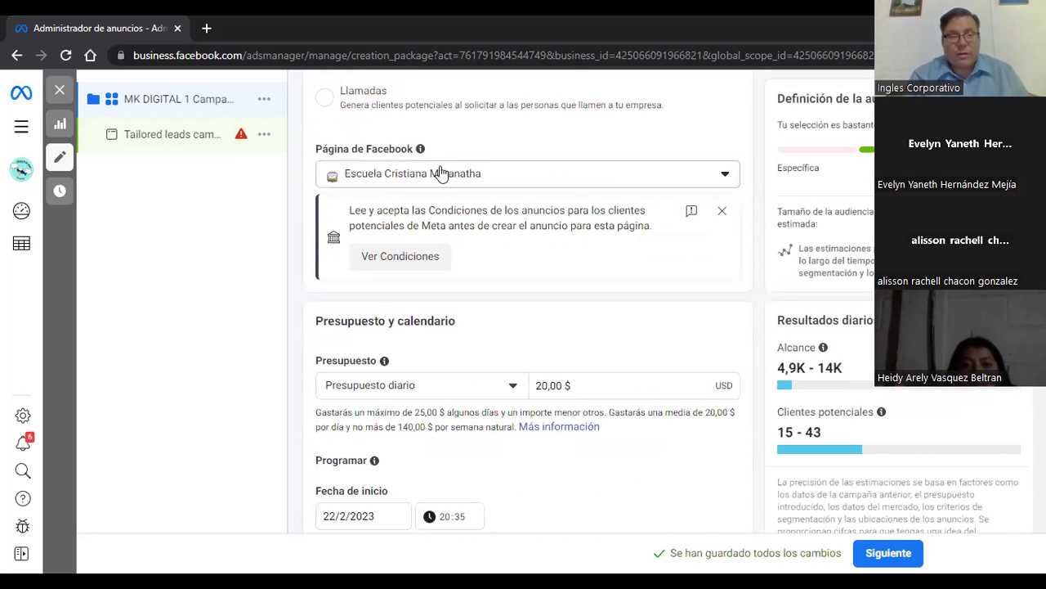
{"action": "left_click", "coordinate": [726, 178]}
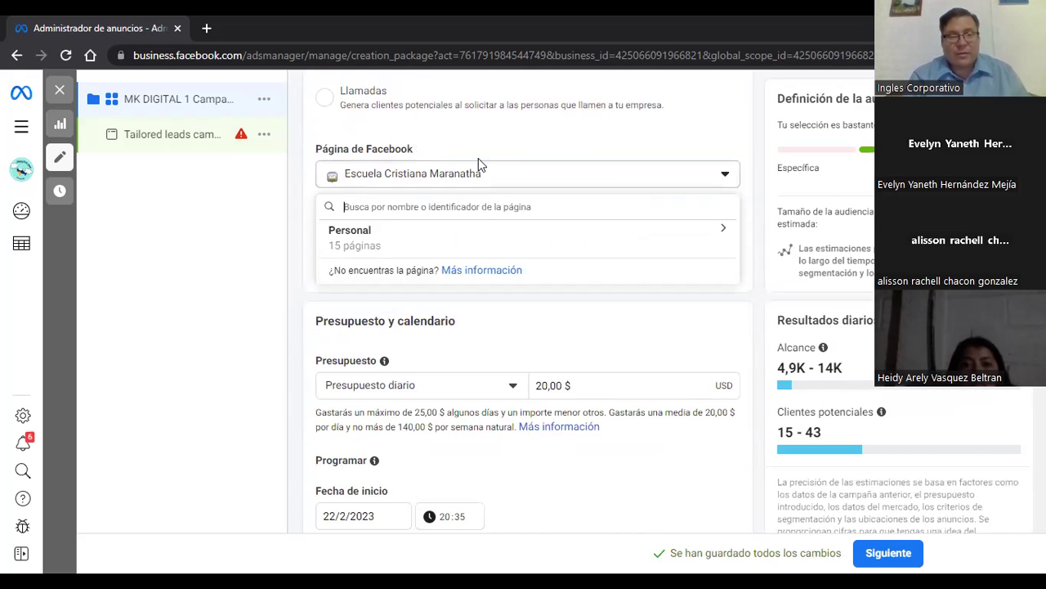
{"action": "left_click", "coordinate": [508, 196]}
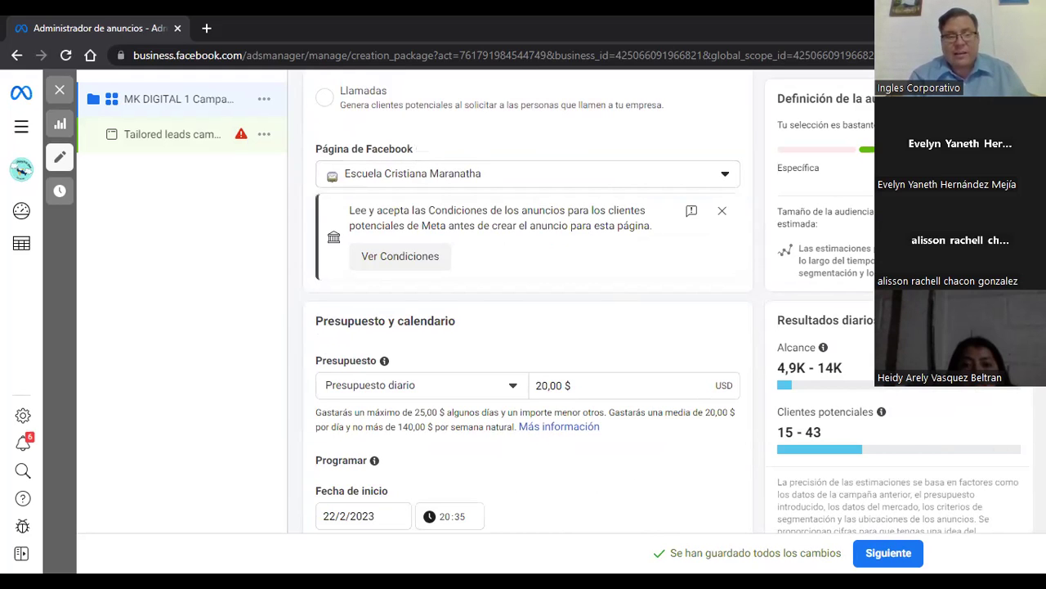
Try daily budgets of 2 USD and 10 USD for the campaign.
{"action": "scroll", "coordinate": [528, 327], "scroll_direction": "down", "scroll_amount": 2}
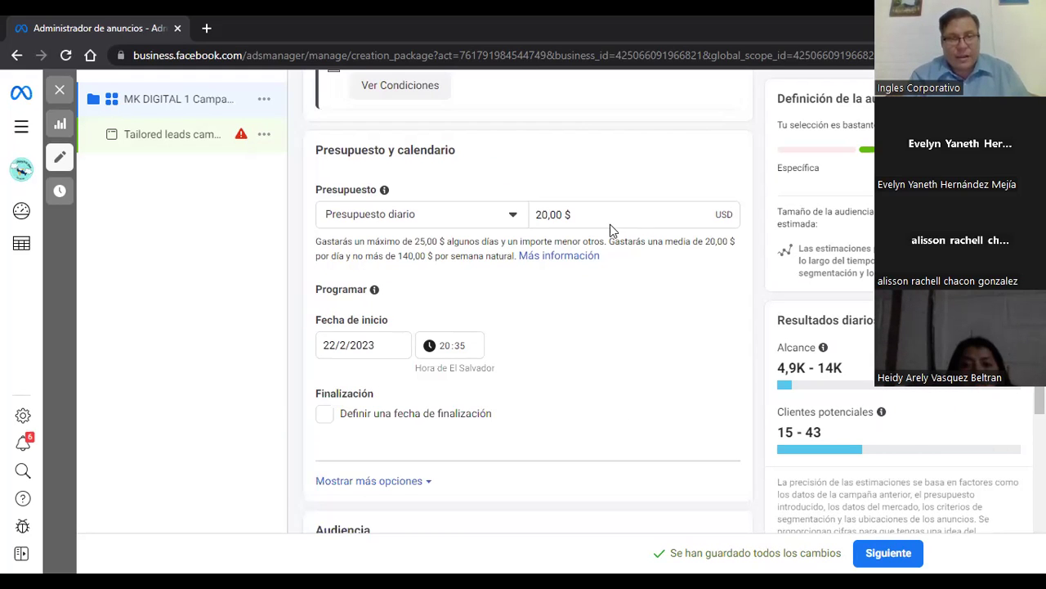
{"action": "left_click", "coordinate": [548, 215]}
{"action": "key", "text": "BackSpace"}
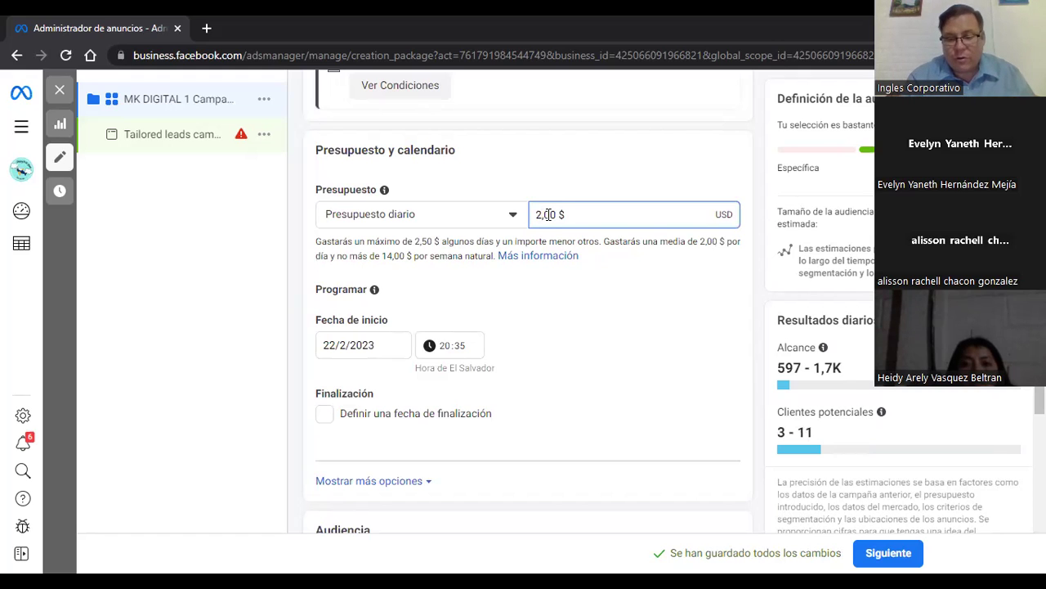
{"action": "type", "text": "10"}
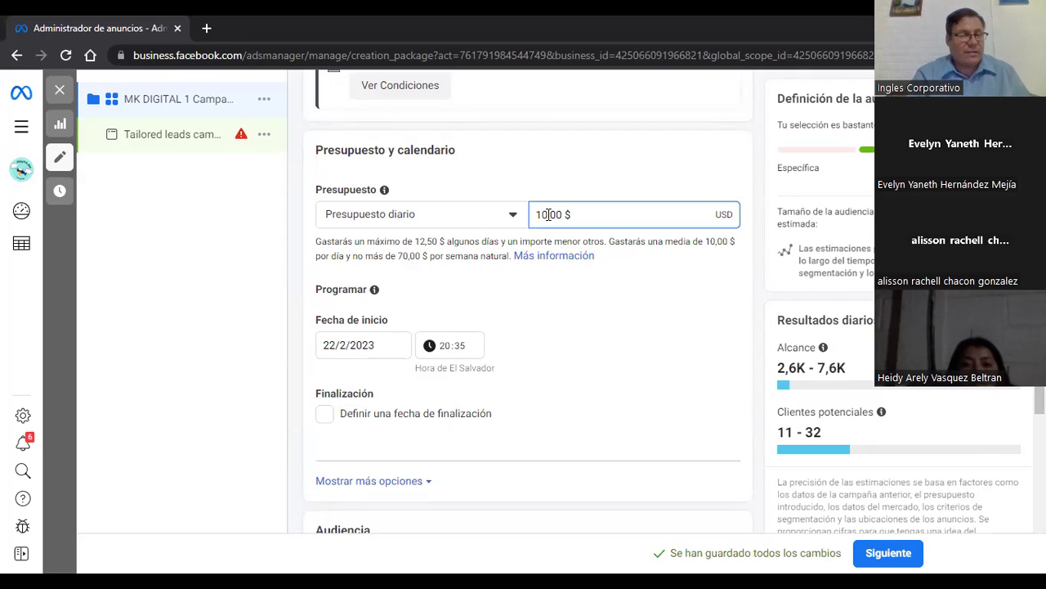
Set the campaign's daily budget to 2 USD.
{"action": "key", "text": "BackSpace"}
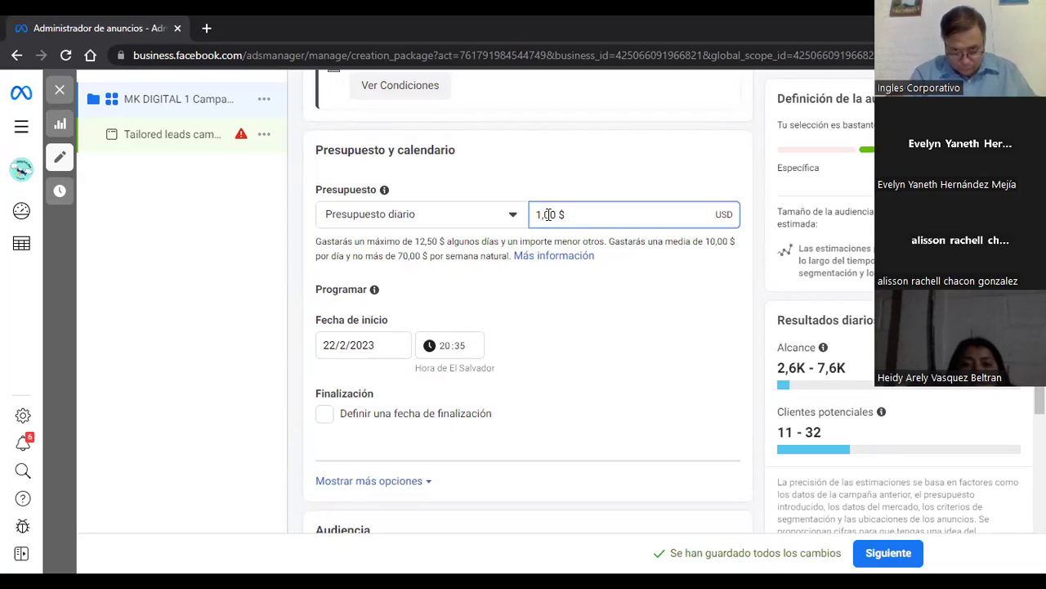
{"action": "key", "text": "BackSpace"}
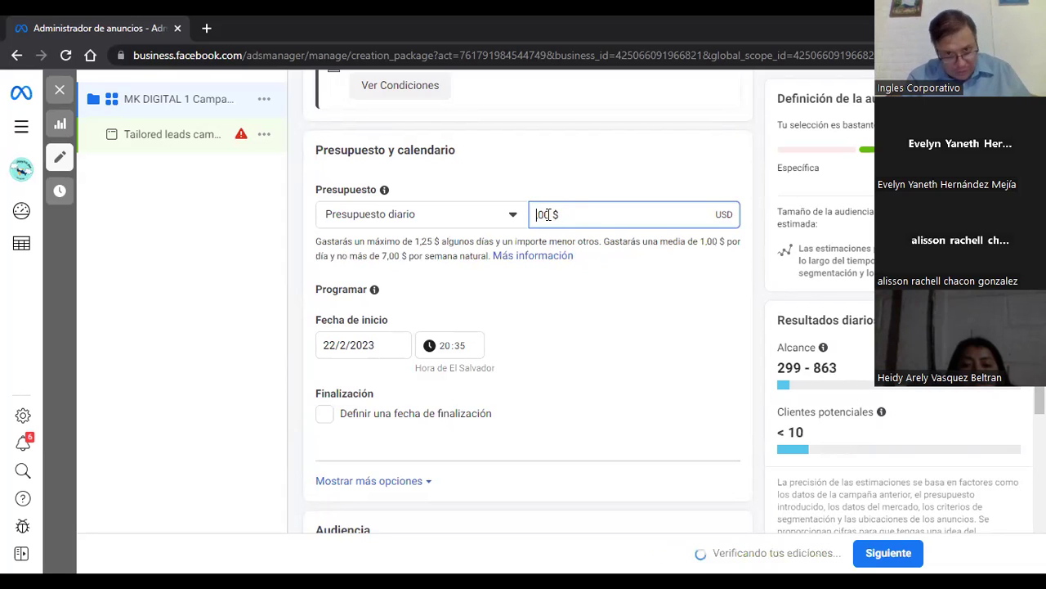
{"action": "type", "text": "2"}
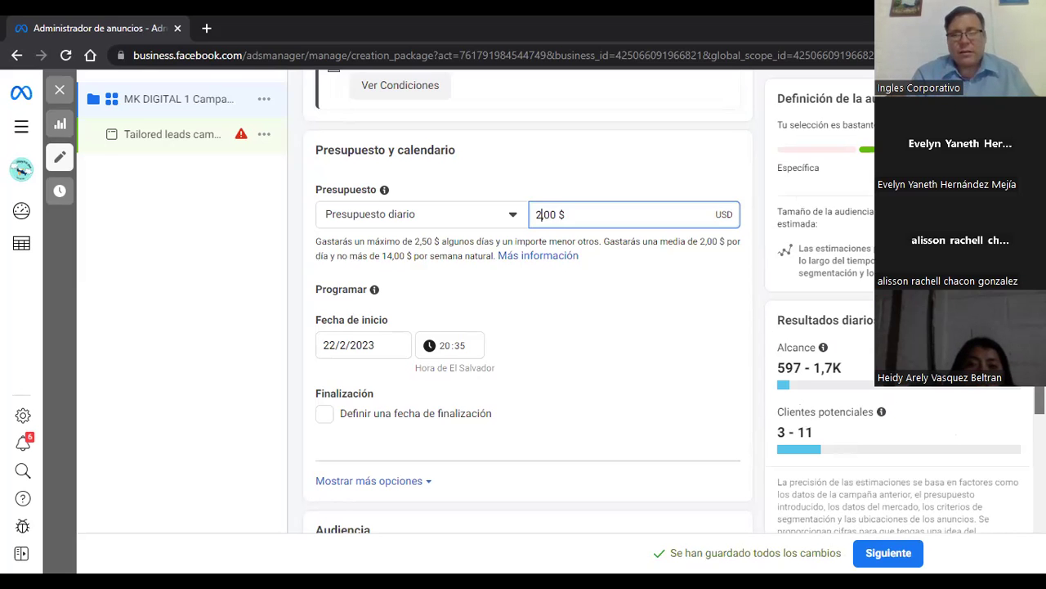
View and hide the additional scheduling options, and review the new audience's location, age, gender, detailed targeting and language settings.
{"action": "scroll", "coordinate": [528, 302], "scroll_direction": "down", "scroll_amount": 2}
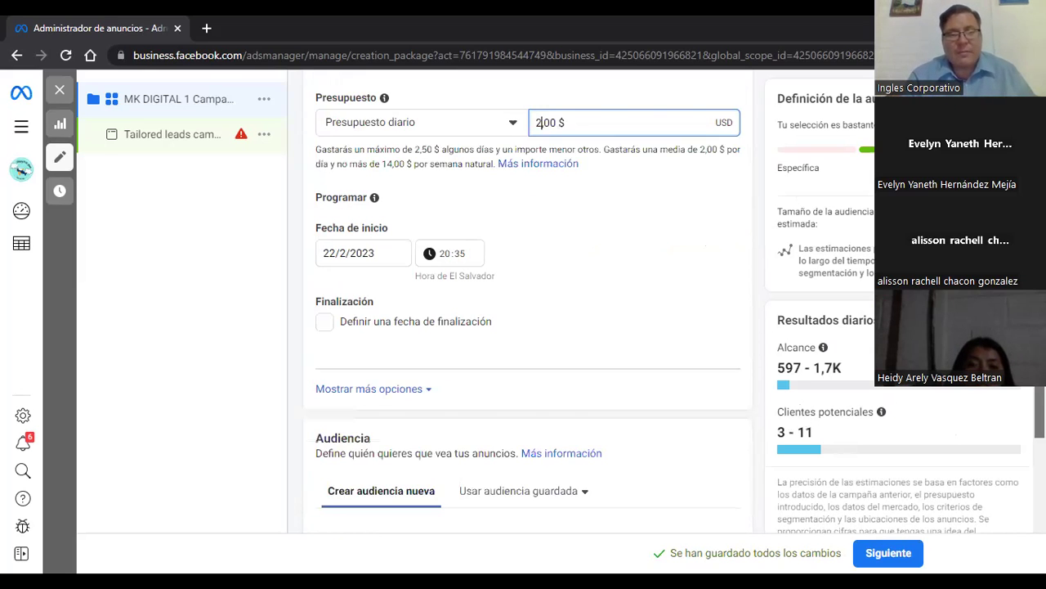
{"action": "scroll", "coordinate": [528, 303], "scroll_direction": "down", "scroll_amount": 1}
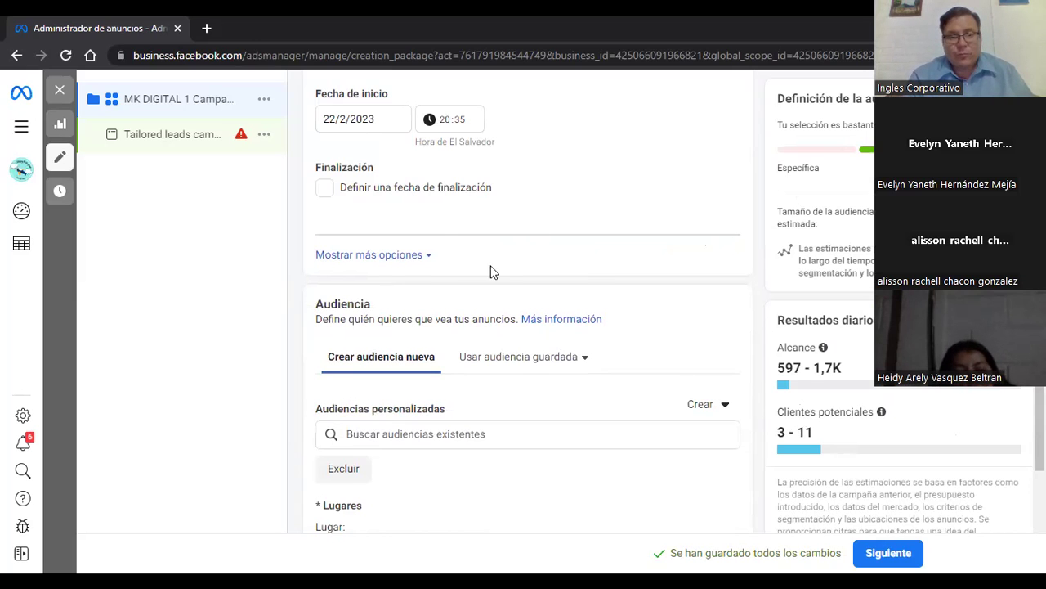
{"action": "left_click", "coordinate": [427, 257]}
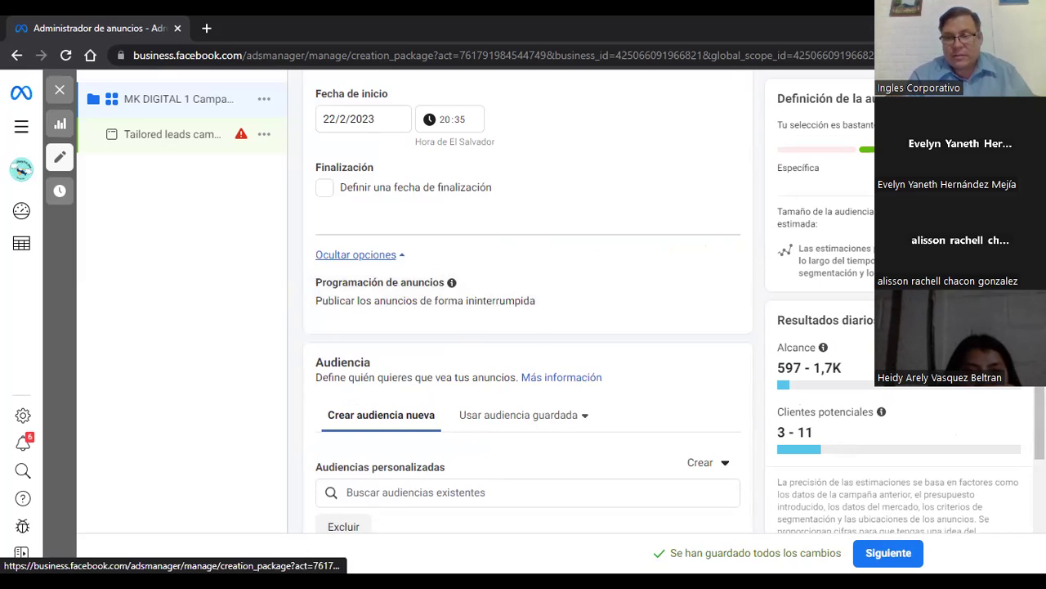
{"action": "left_click", "coordinate": [355, 254]}
{"action": "scroll", "coordinate": [527, 327], "scroll_direction": "down", "scroll_amount": 2}
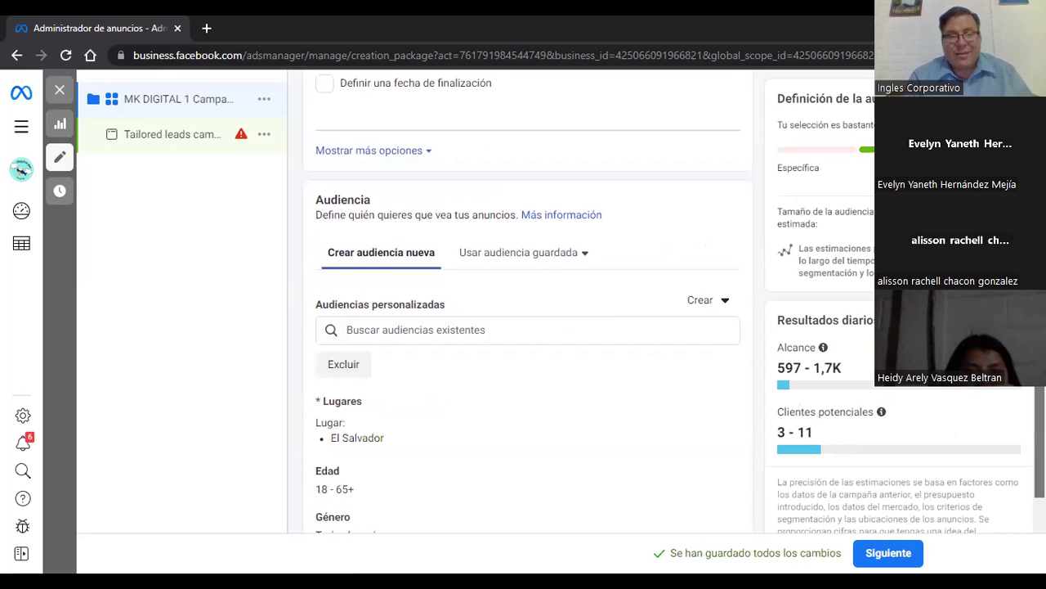
{"action": "scroll", "coordinate": [509, 449], "scroll_direction": "down", "scroll_amount": 2}
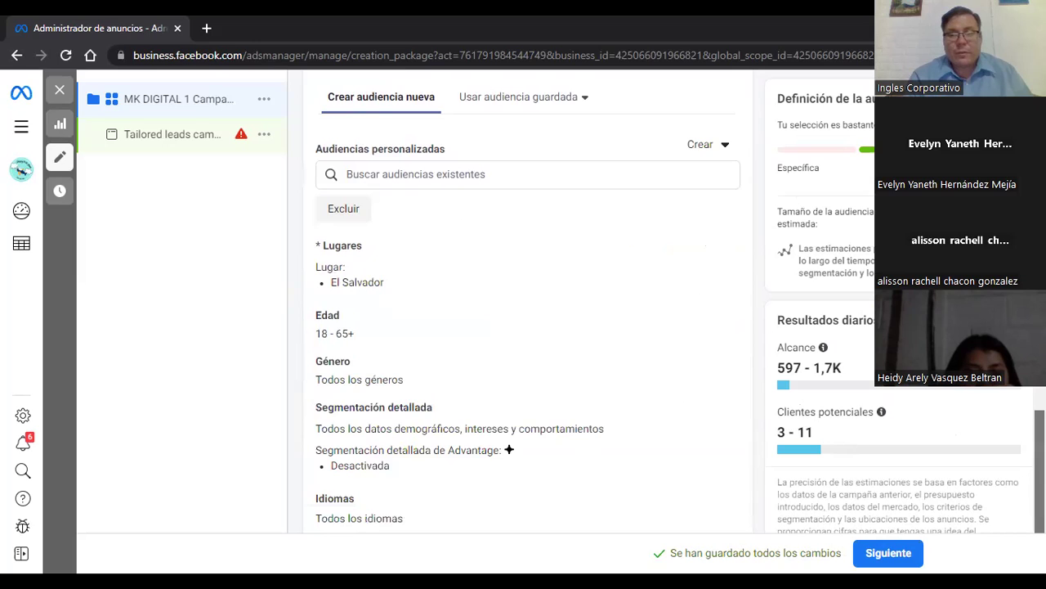
{"action": "scroll", "coordinate": [527, 327], "scroll_direction": "down", "scroll_amount": 1}
{"action": "scroll", "coordinate": [528, 327], "scroll_direction": "down", "scroll_amount": 1}
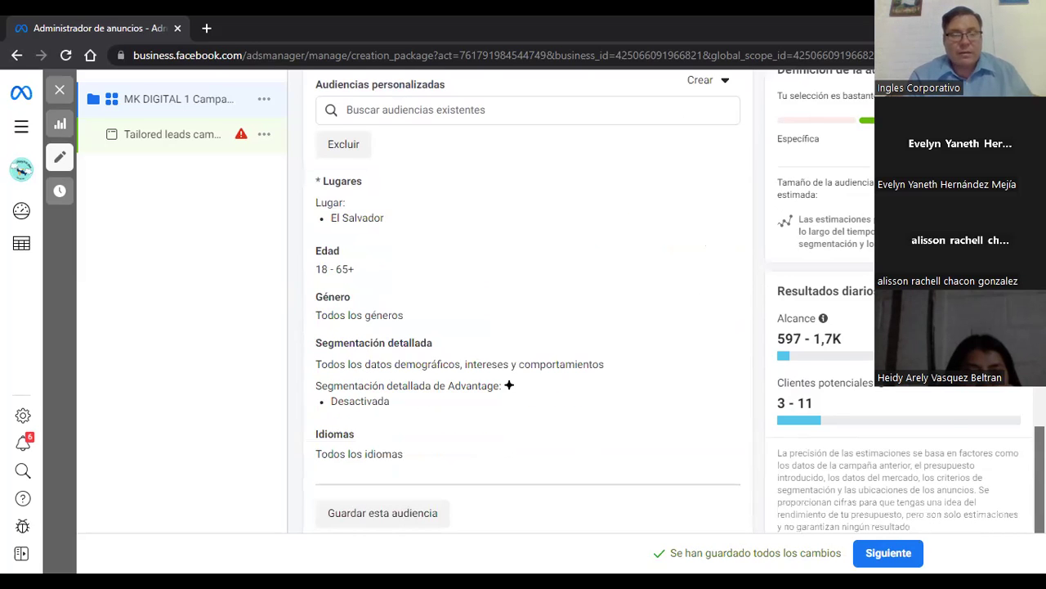
{"action": "scroll", "coordinate": [602, 124], "scroll_direction": "up", "scroll_amount": 1}
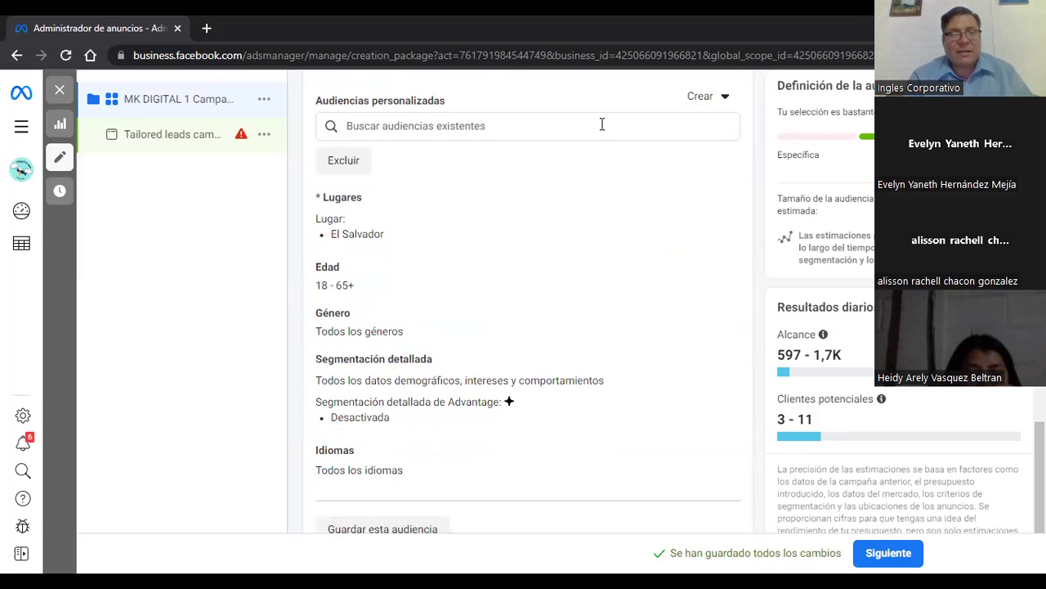